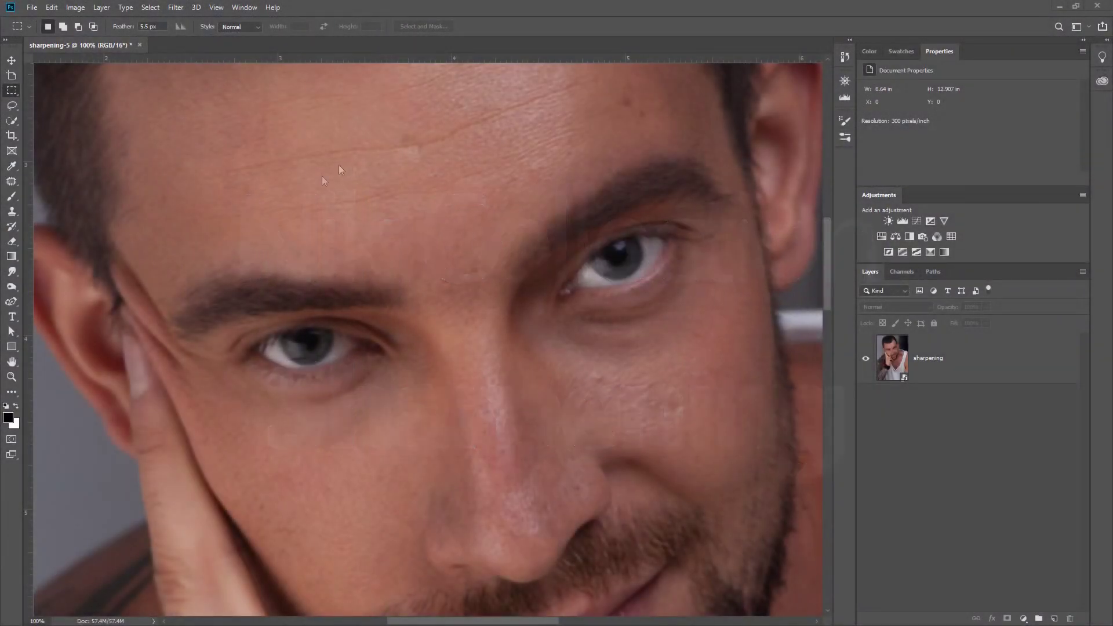
click(174, 11)
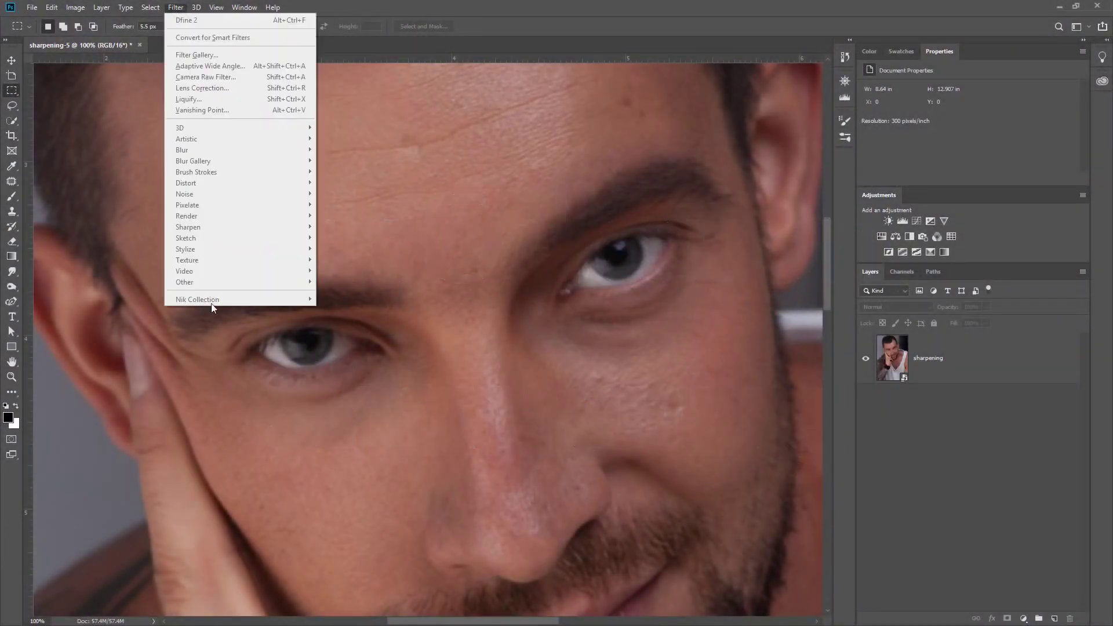
click(412, 209)
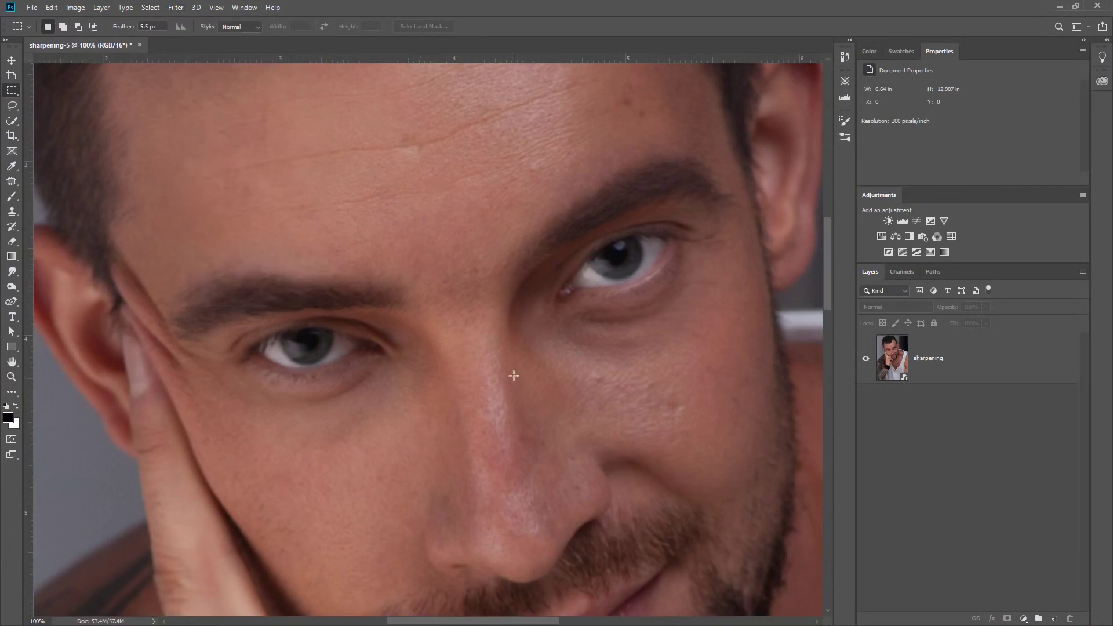
scroll(538, 347, down, 3)
scroll(469, 369, up, 2)
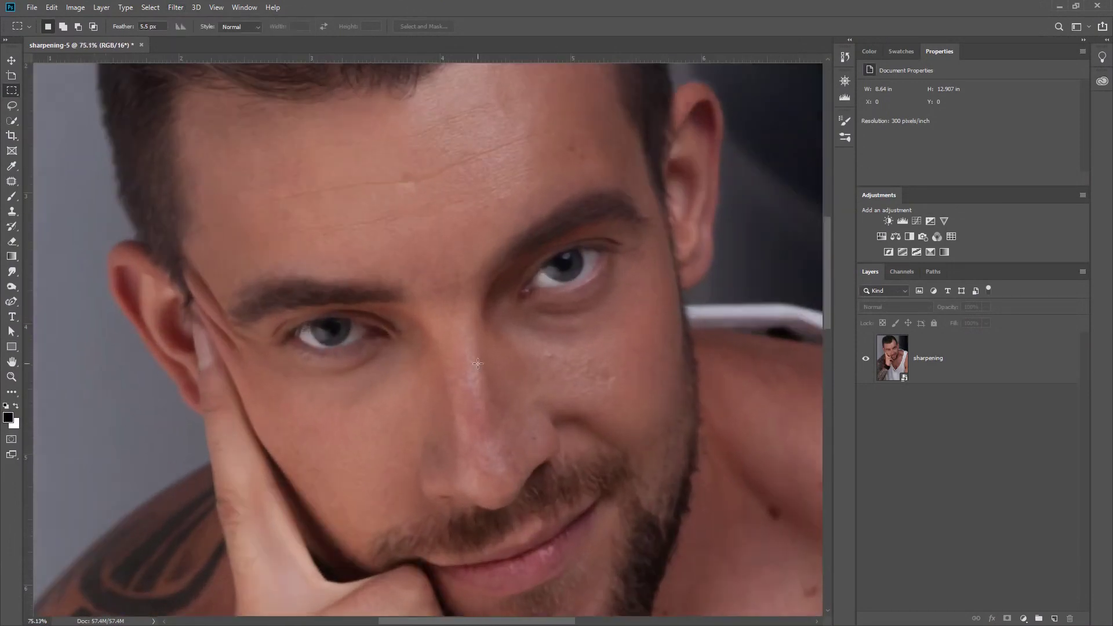
scroll(469, 368, up, 2)
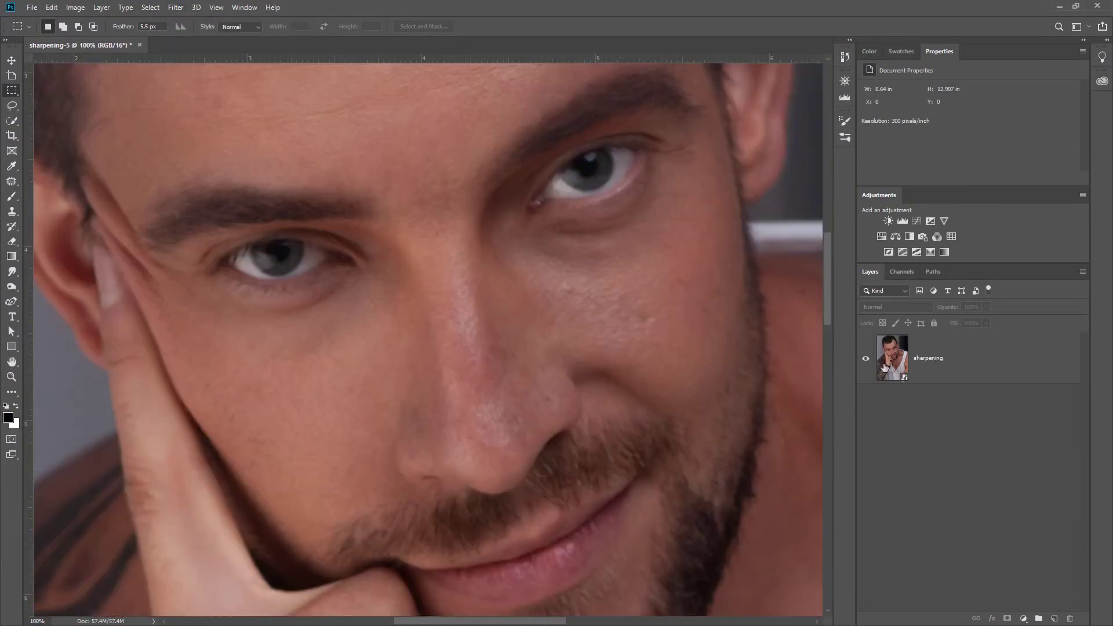
click(178, 8)
click(440, 139)
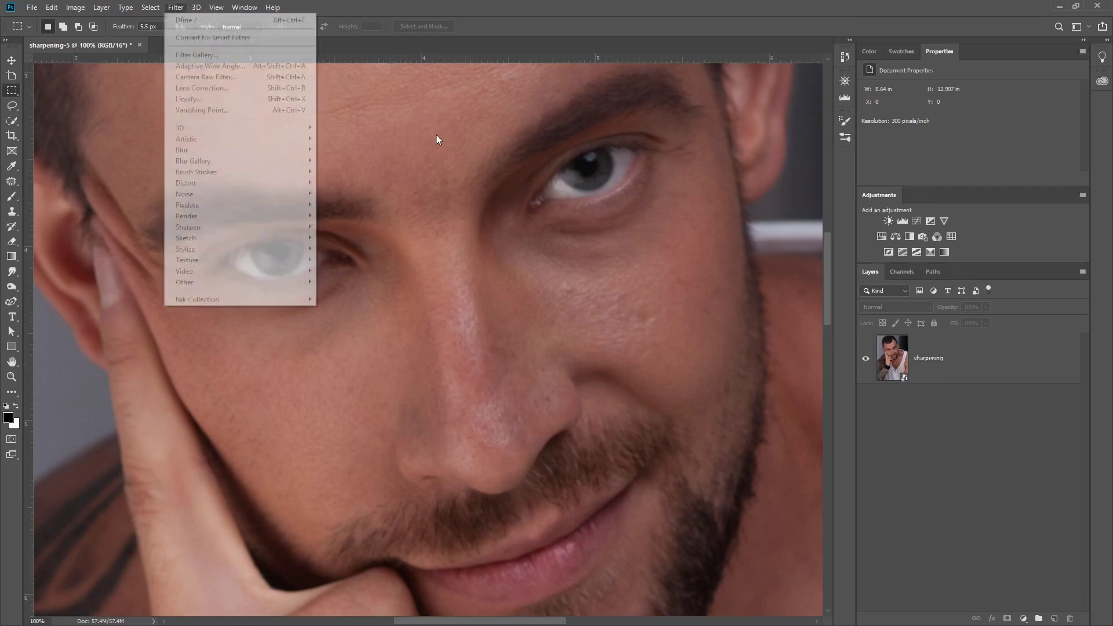
Select the smart object layer named sharpening
click(943, 363)
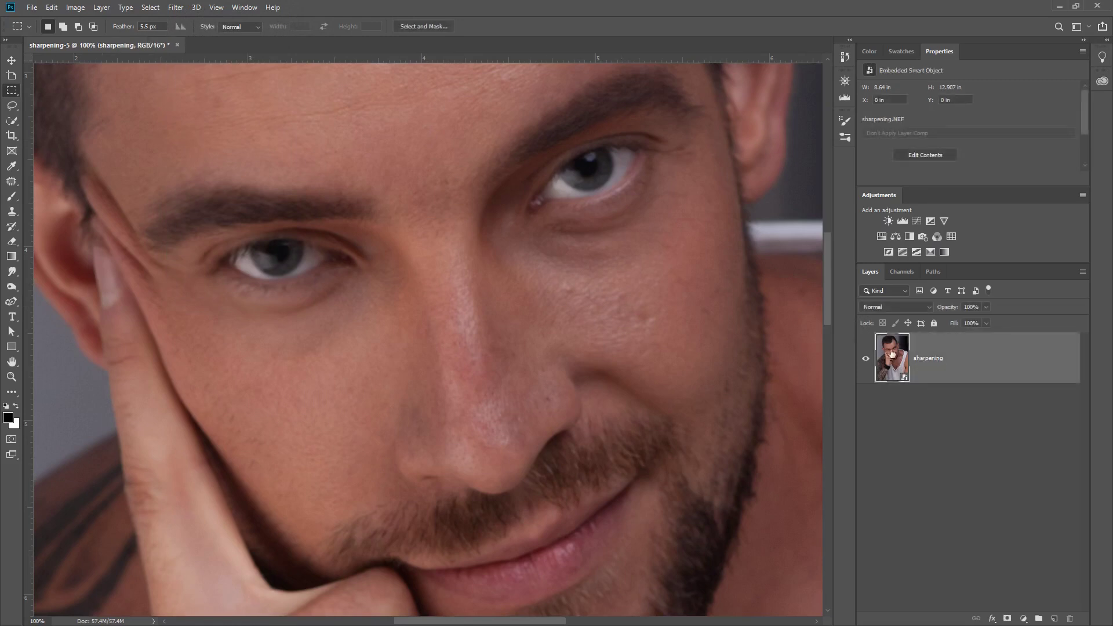
click(176, 8)
mouse_move(294, 299)
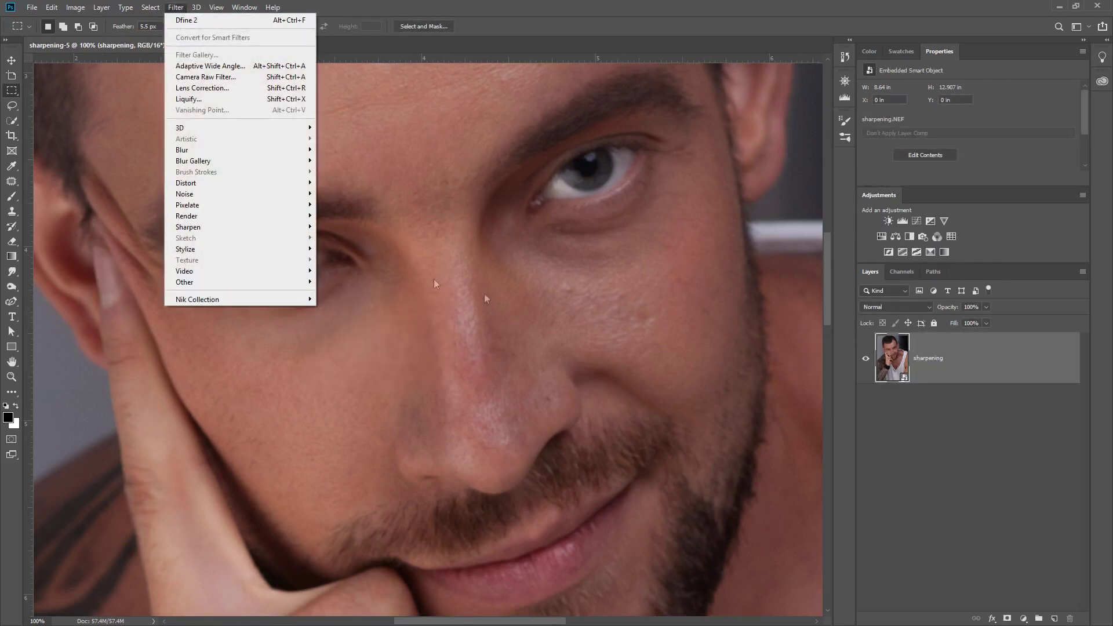
Open the smart object's raw settings, try a higher sharpening Amount, return it to 0 and cancel
double_click(897, 355)
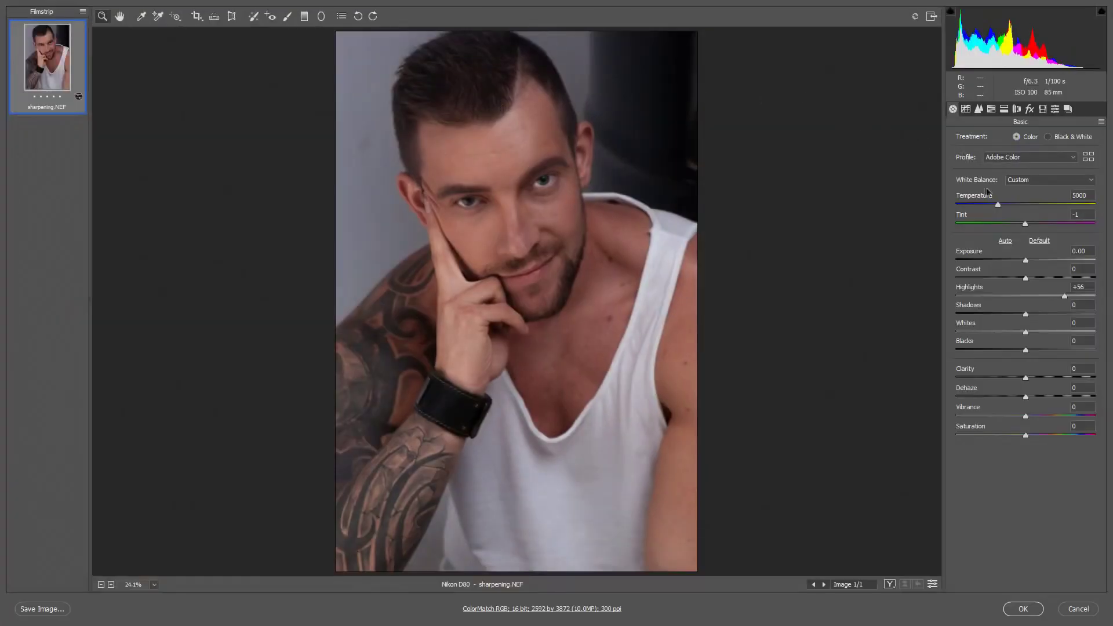
click(980, 110)
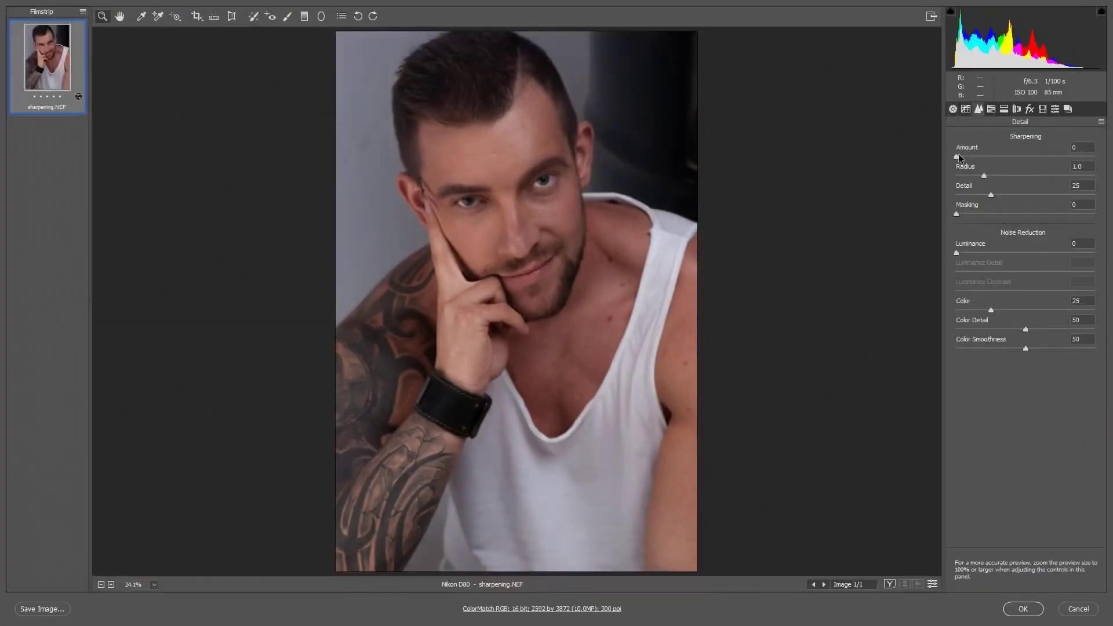
drag(957, 157, 993, 156)
drag(993, 157, 876, 160)
click(1078, 609)
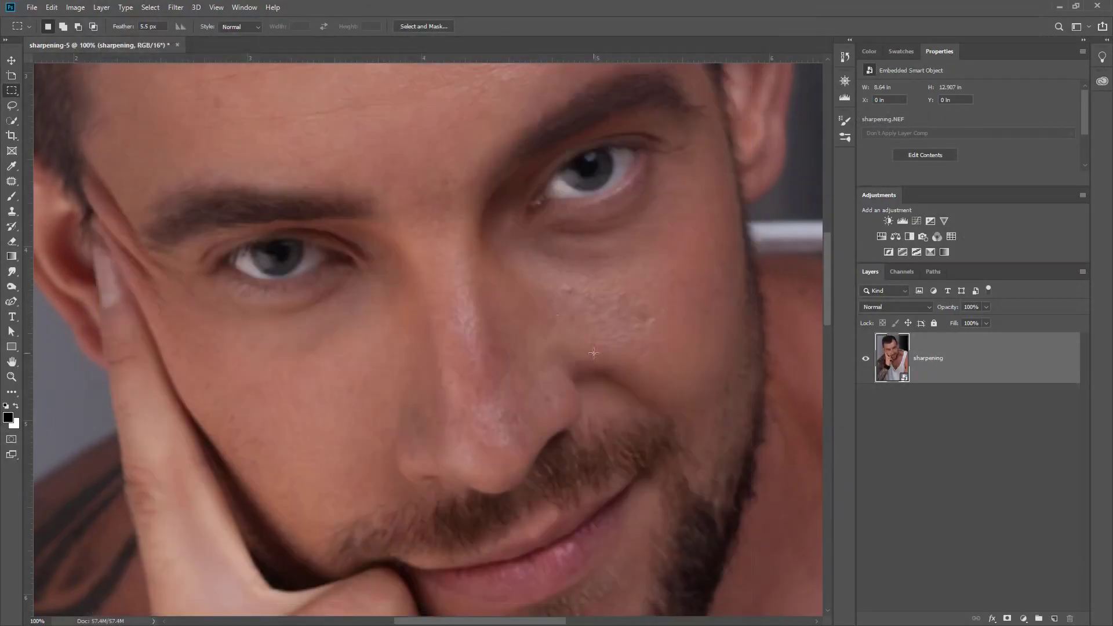
Start the Sharpener Pro 3: (1) RAW Presharpener filter on the sharpening layer and inspect the man's face at 100%
click(181, 7)
mouse_move(197, 299)
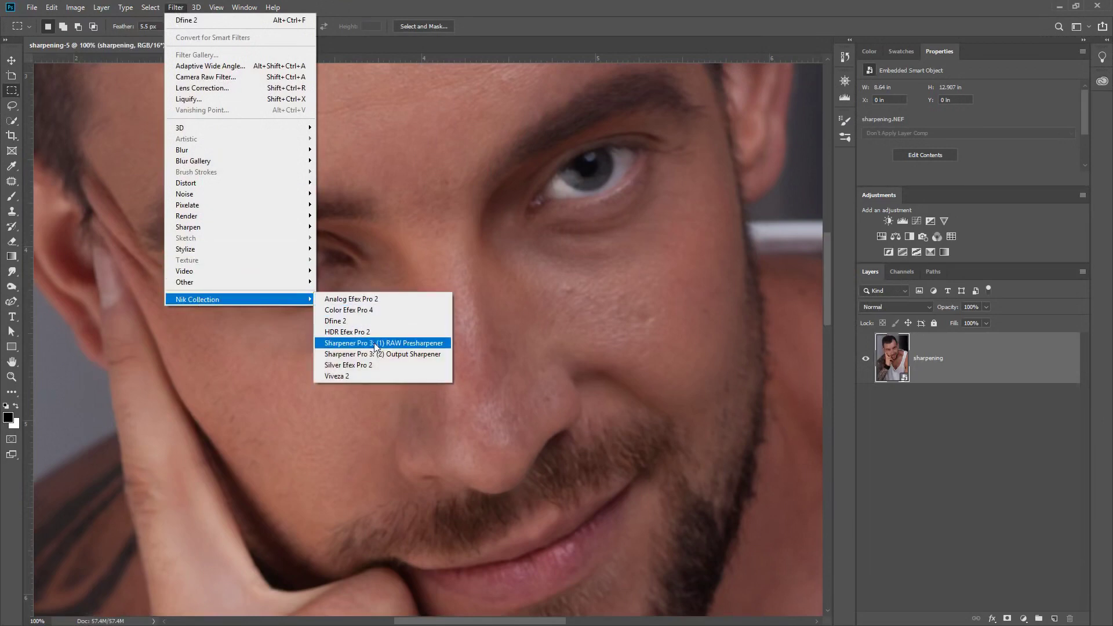
click(413, 344)
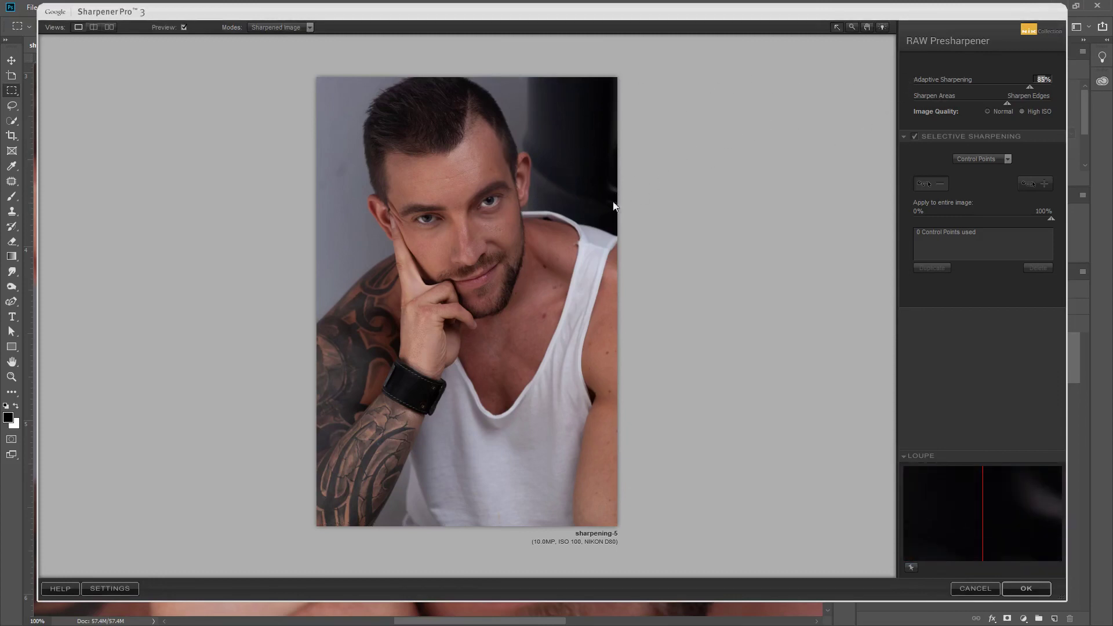
click(850, 28)
click(464, 221)
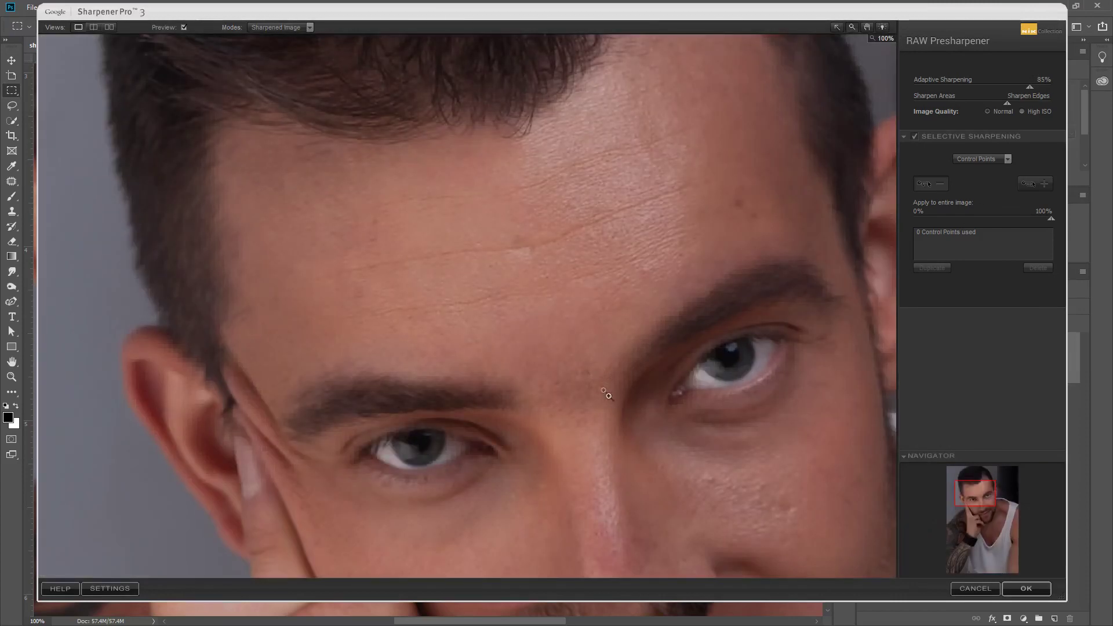
drag(628, 423, 578, 249)
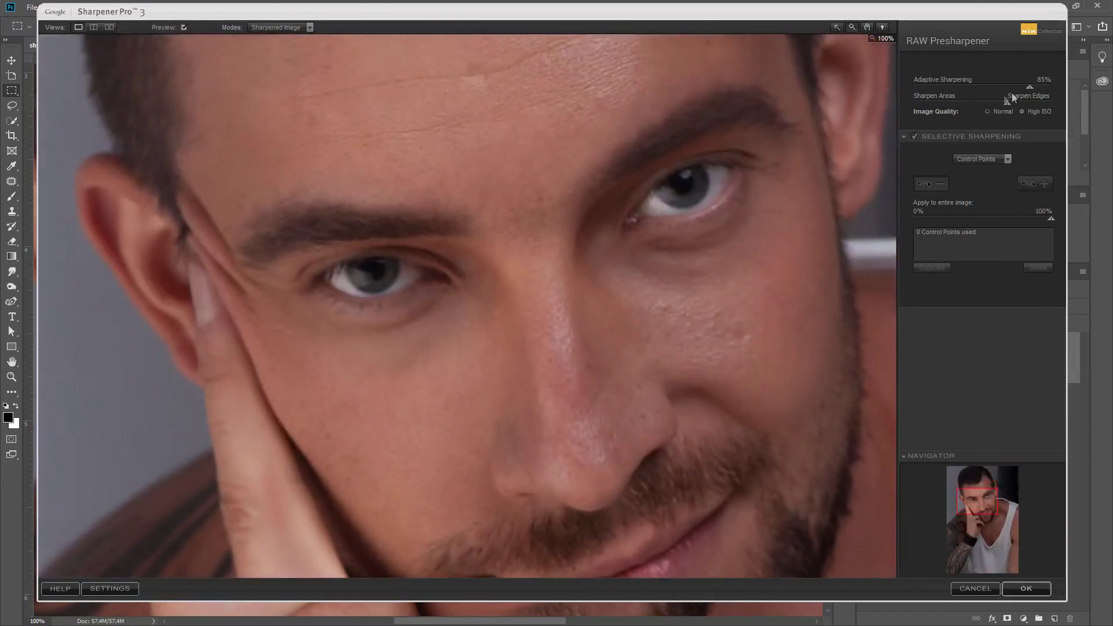
Set Adaptive Sharpening to 97% with High ISO image quality, balance between sharpening areas and edges, and apply the presharpening
drag(1031, 87, 1005, 87)
drag(1004, 103, 1032, 104)
click(616, 232)
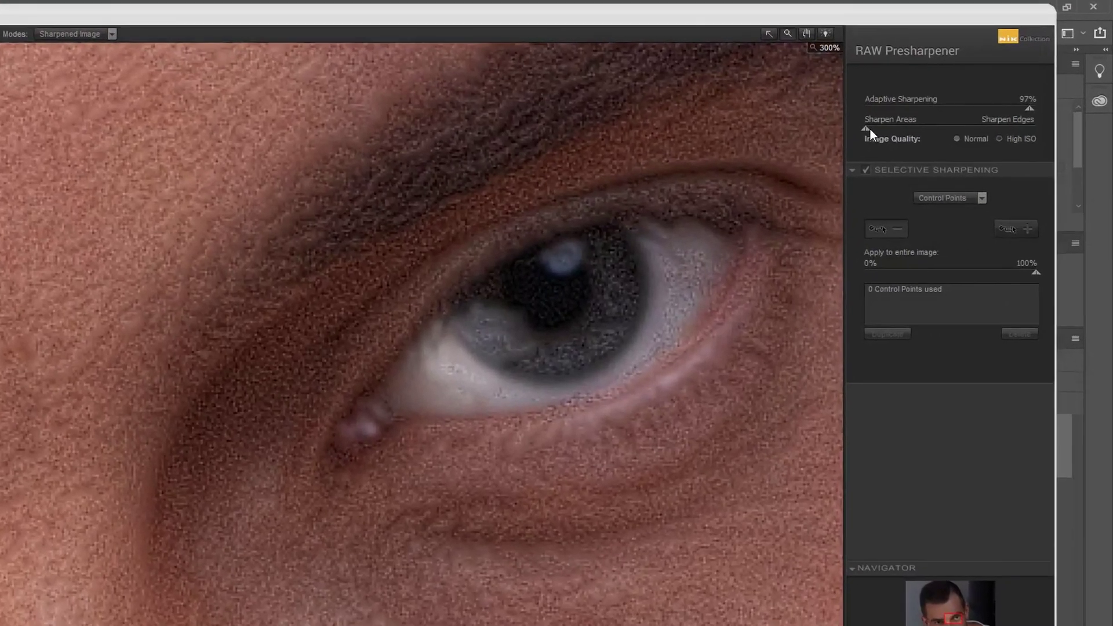
drag(869, 129, 960, 129)
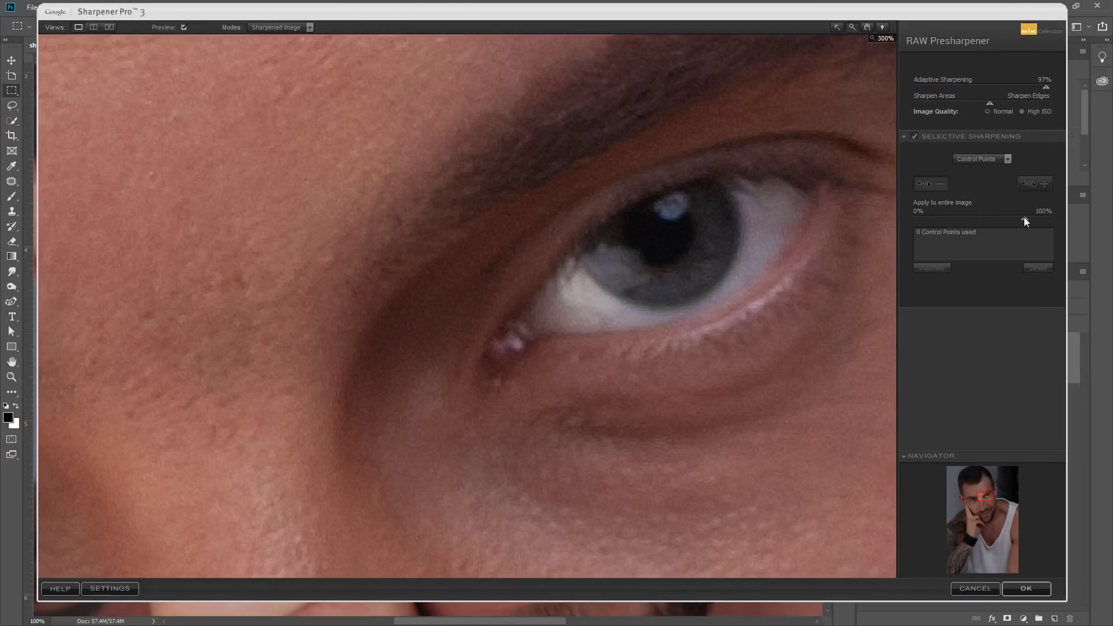
click(1026, 589)
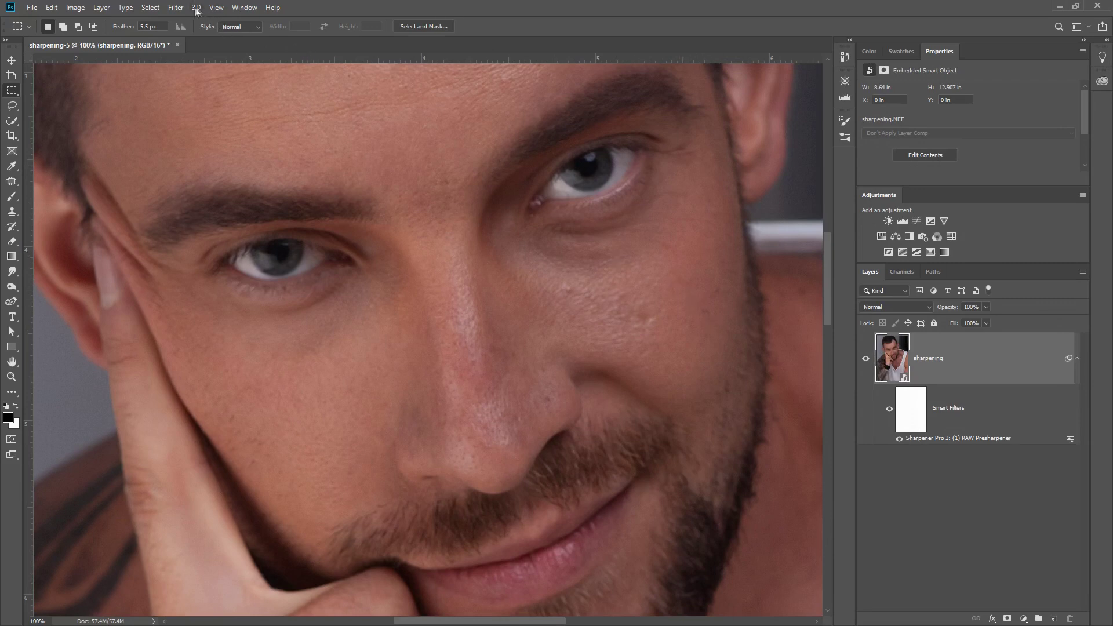
Apply Dfine 2 noise reduction to the sharpening layer with Contrast Noise and Colour Noise at 100%
click(175, 7)
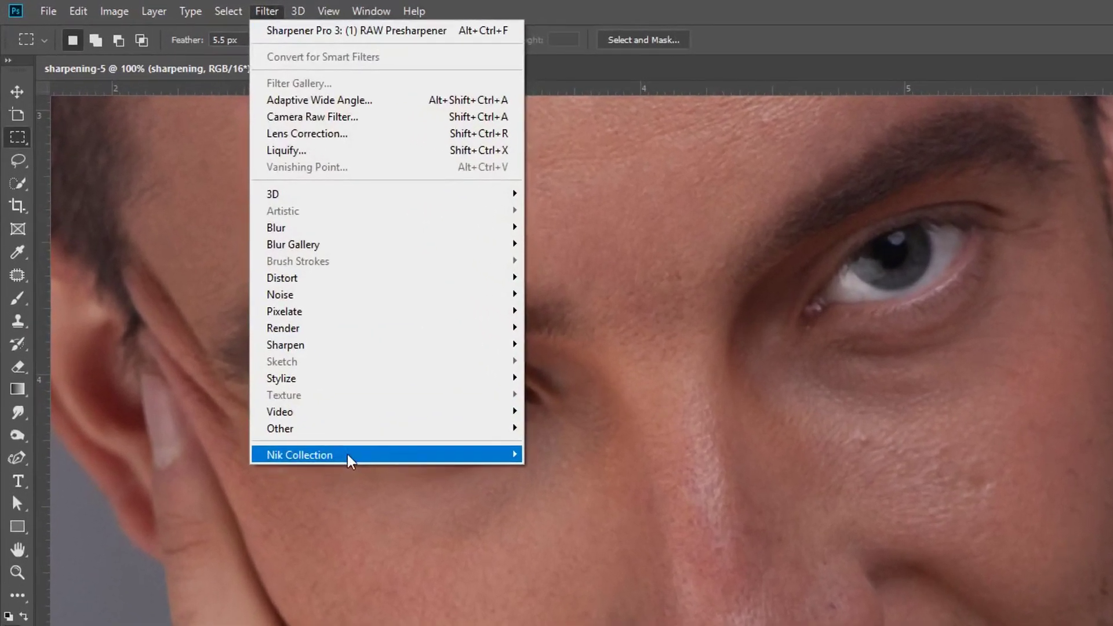
mouse_move(296, 383)
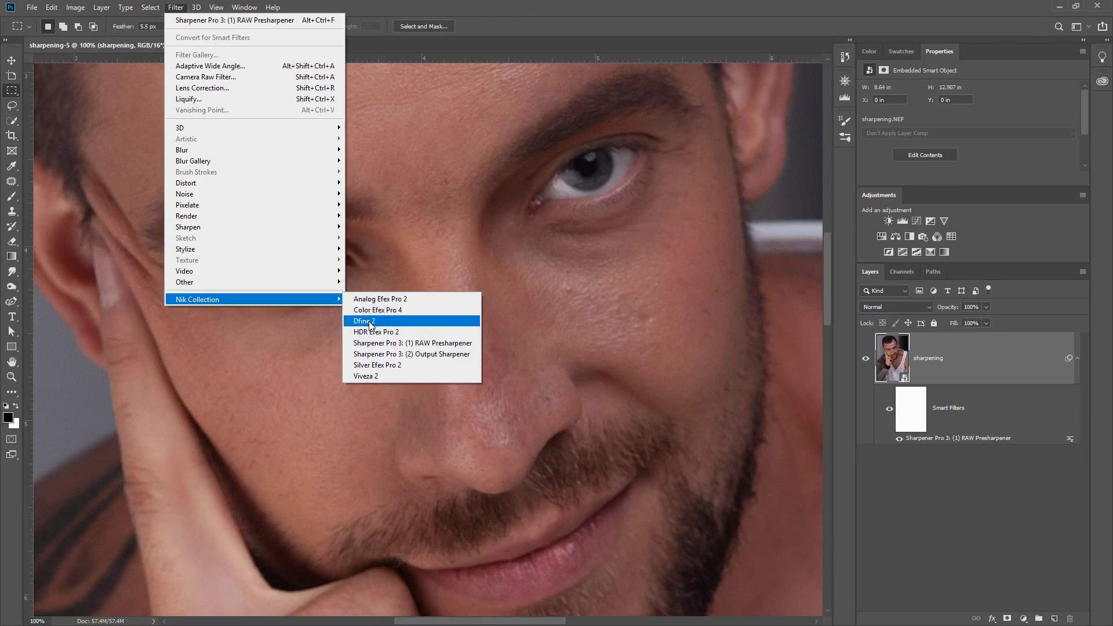
click(369, 323)
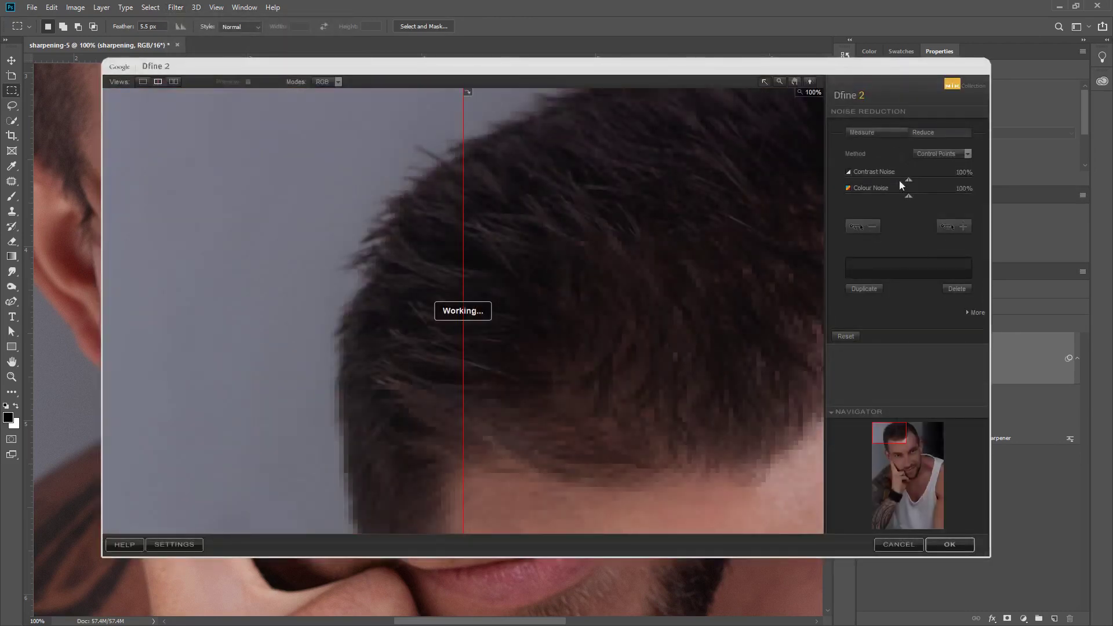
click(947, 547)
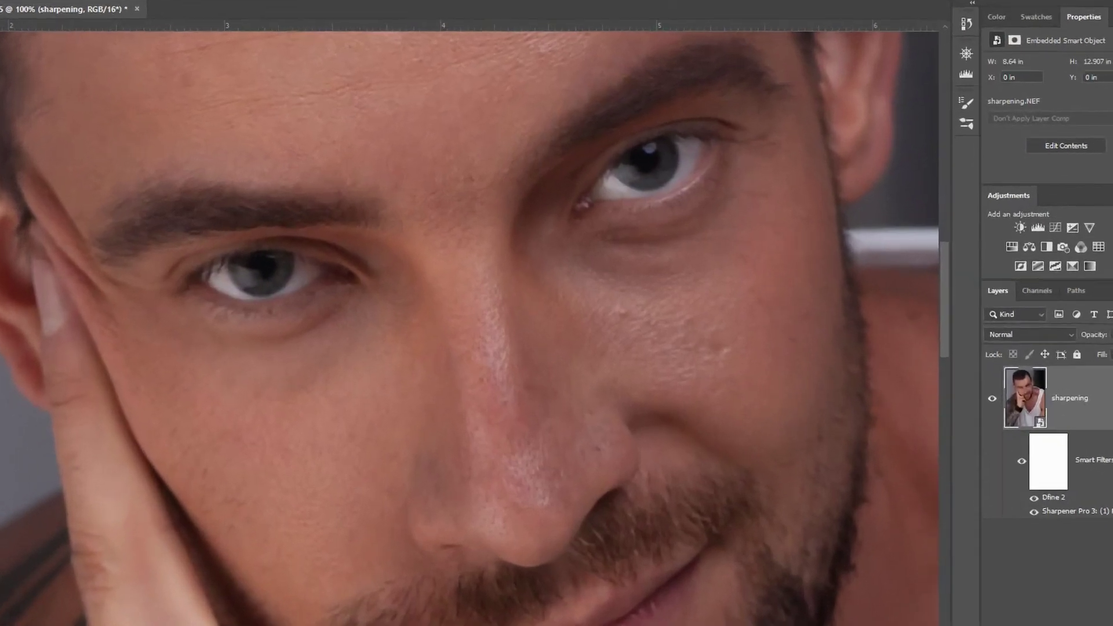
Start the Sharpener Pro 3: (2) Output Sharpener filter and set Adaptive Sharpening for Display to 27%
click(176, 6)
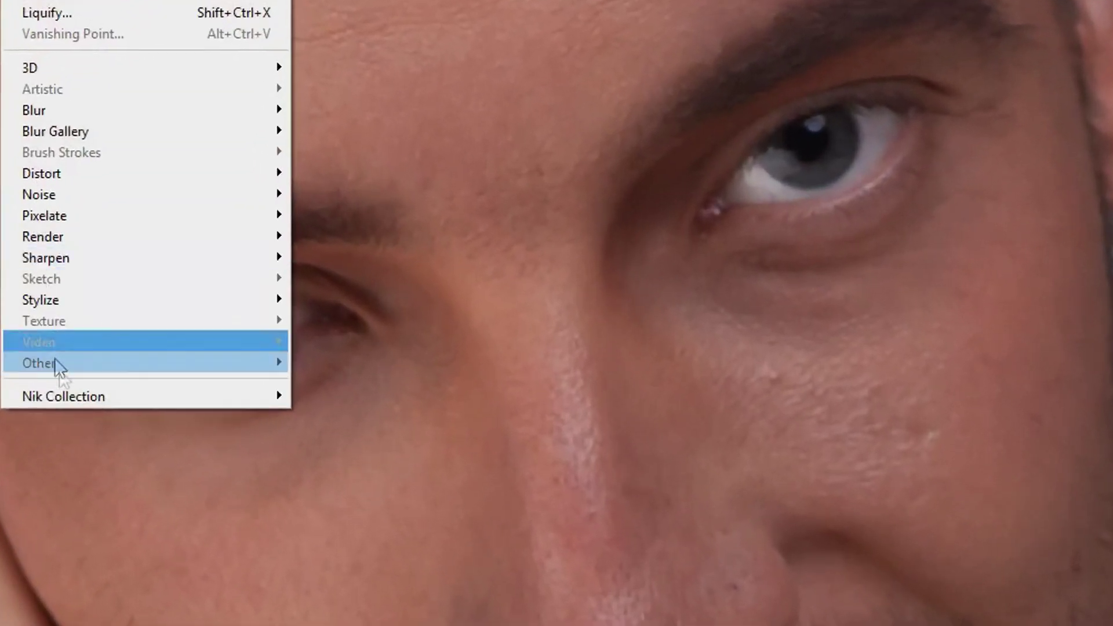
mouse_move(58, 396)
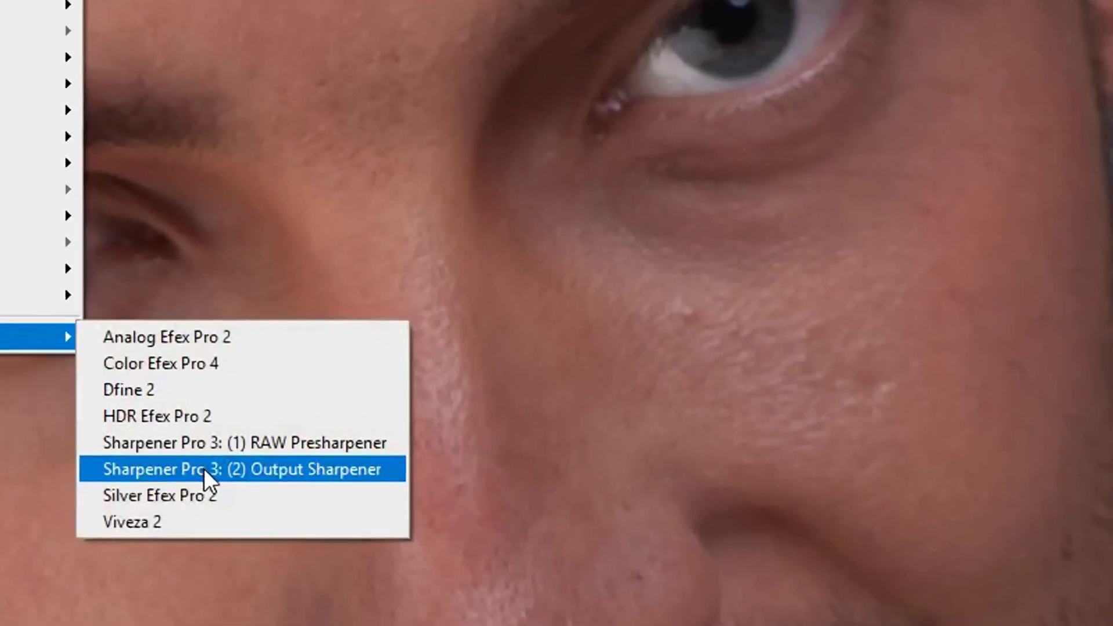
click(262, 467)
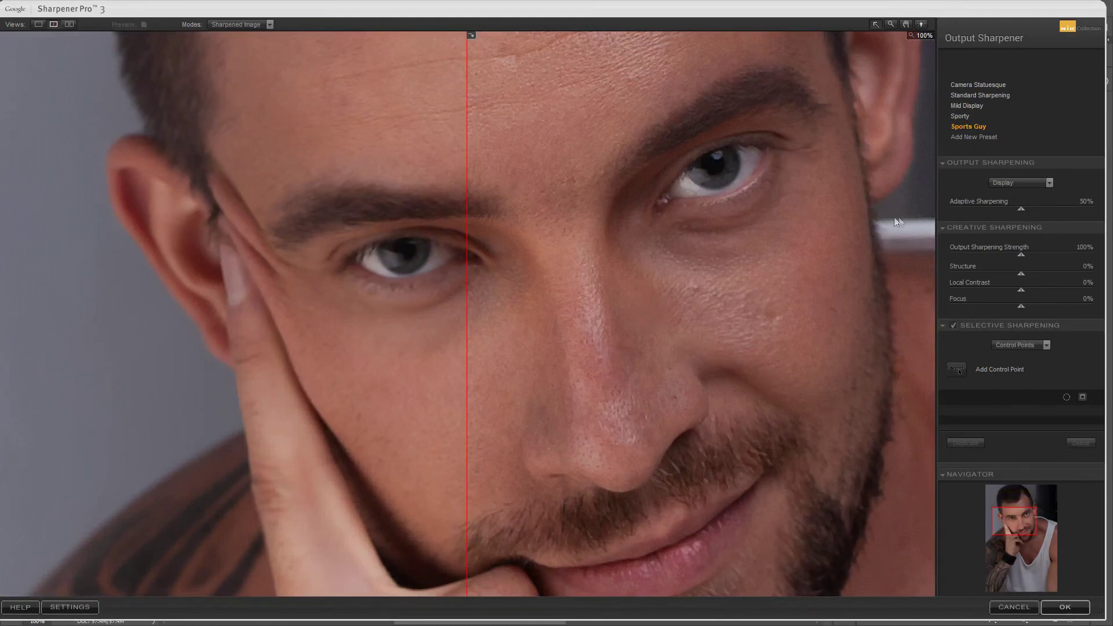
drag(1020, 209, 905, 216)
drag(1069, 219, 1029, 214)
Try low and high Output Sharpening Strength values and set it to 157%
drag(1022, 259, 991, 255)
drag(992, 254, 991, 257)
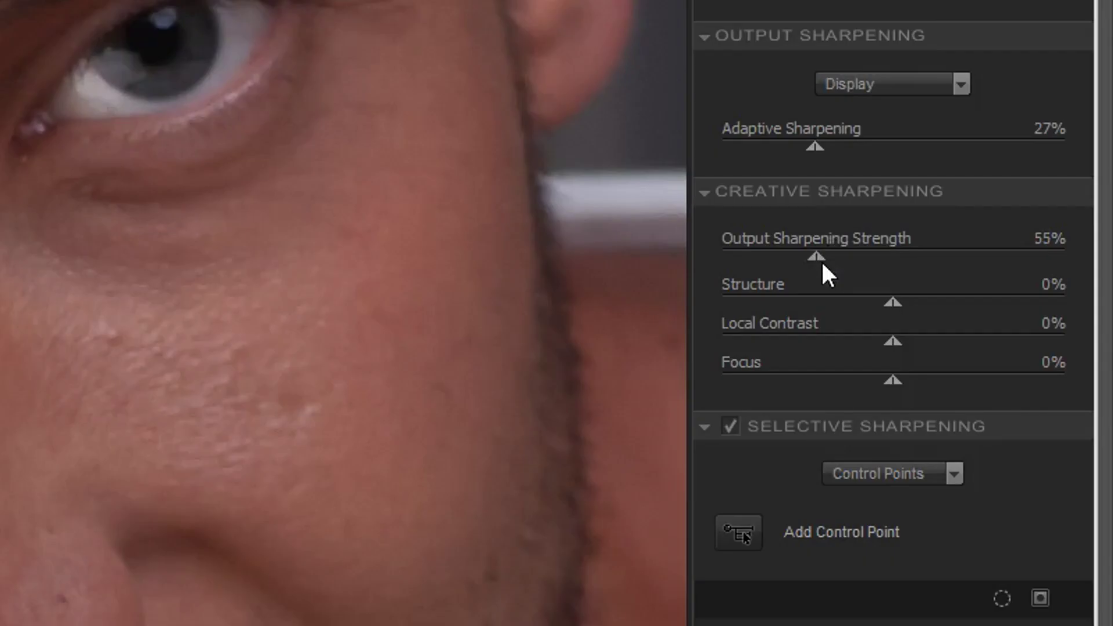
drag(820, 262, 966, 273)
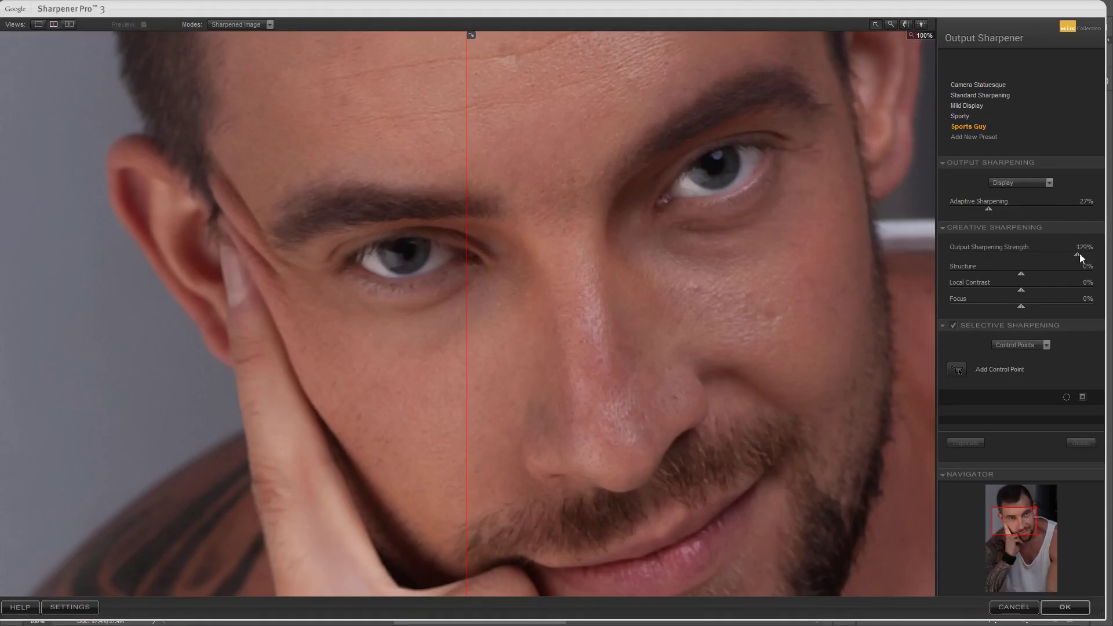
drag(1079, 256, 1070, 261)
Try Structure at 43% and Local Contrast at 34%, returning each to 0%
drag(1022, 274, 1052, 279)
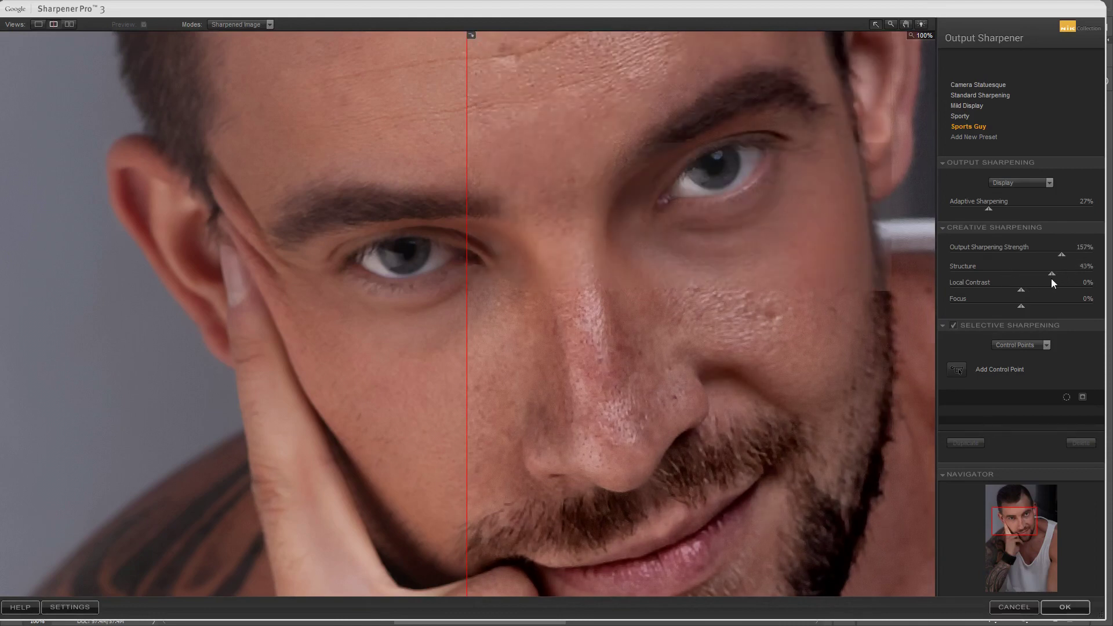
drag(1051, 279, 1025, 274)
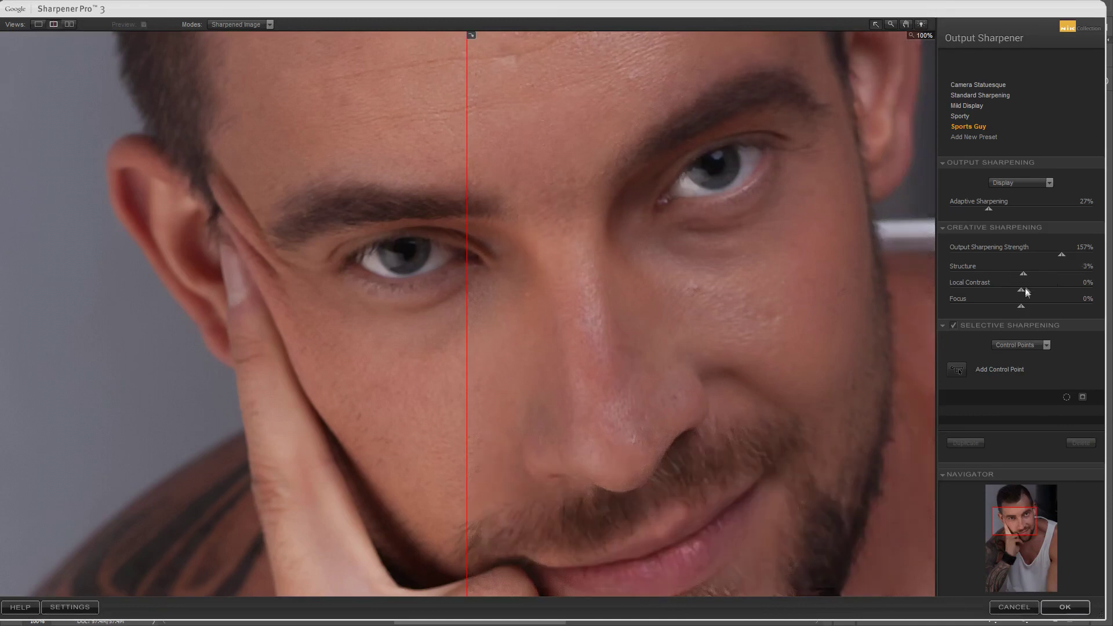
mouse_move(1024, 291)
mouse_down()
mouse_move(1059, 286)
mouse_move(970, 294)
mouse_move(1046, 291)
mouse_up()
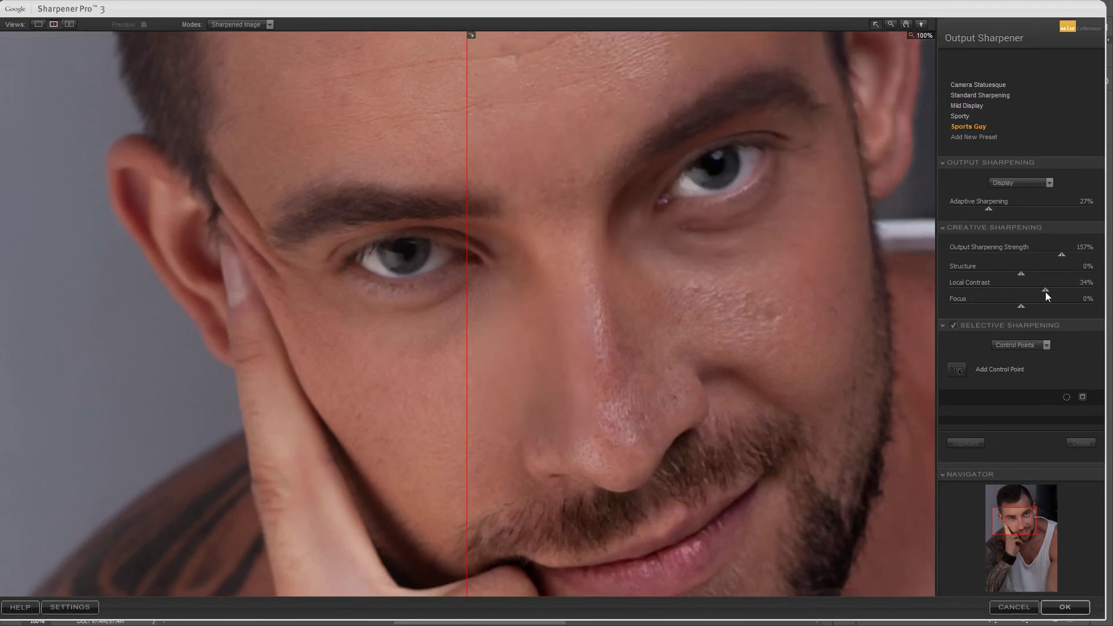
drag(1045, 292, 1021, 293)
Try Focus at -36% and 72%, and reset it to 0%
drag(1072, 308, 994, 308)
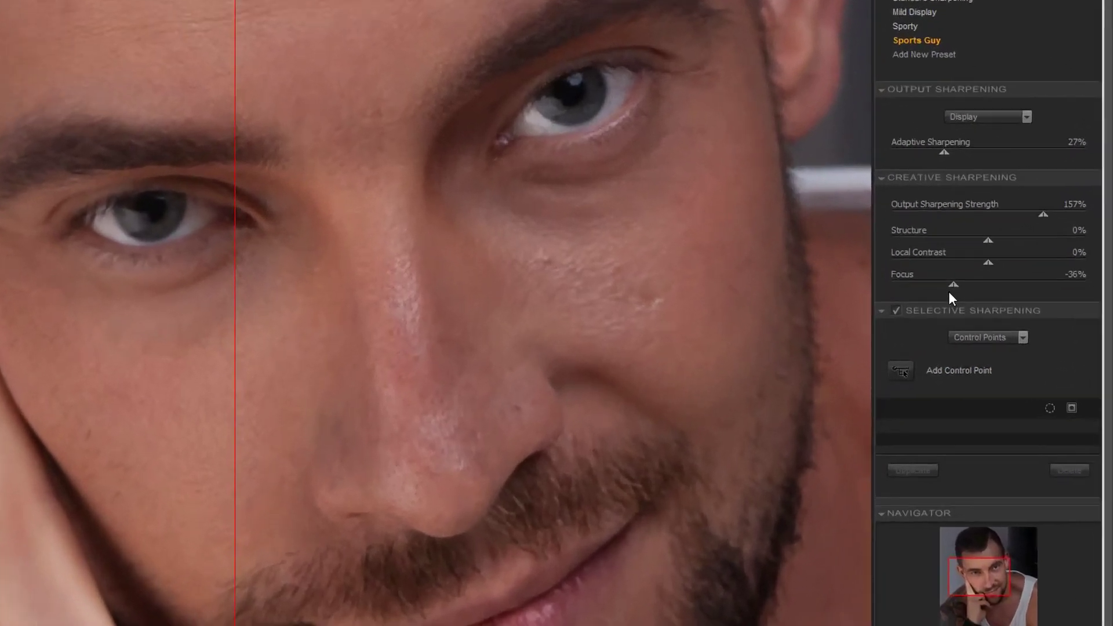
drag(994, 311, 1070, 312)
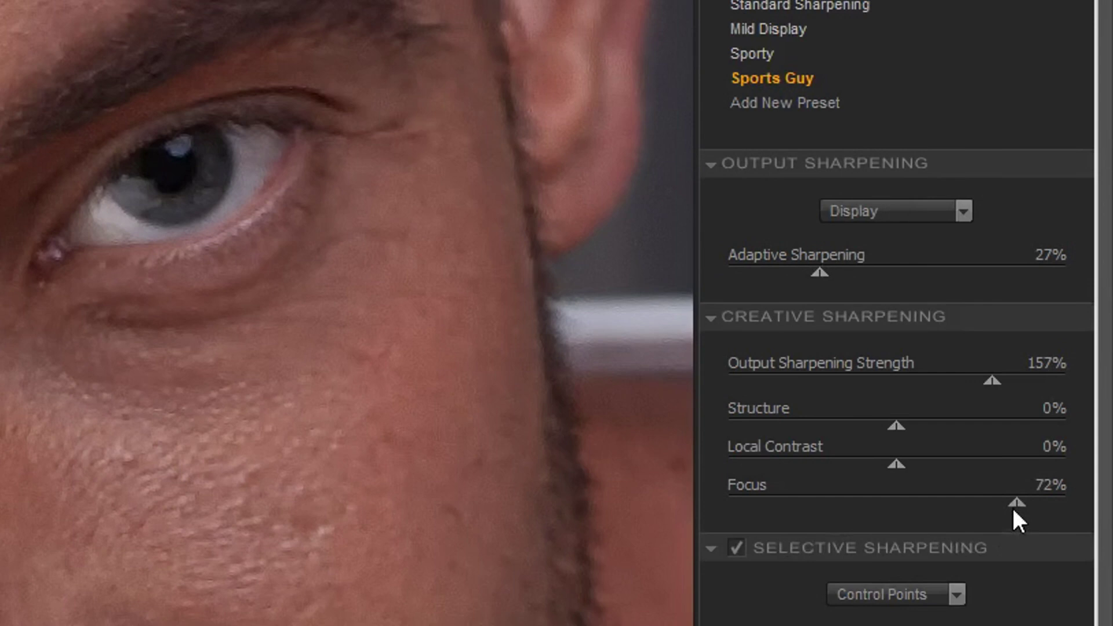
double_click(1015, 508)
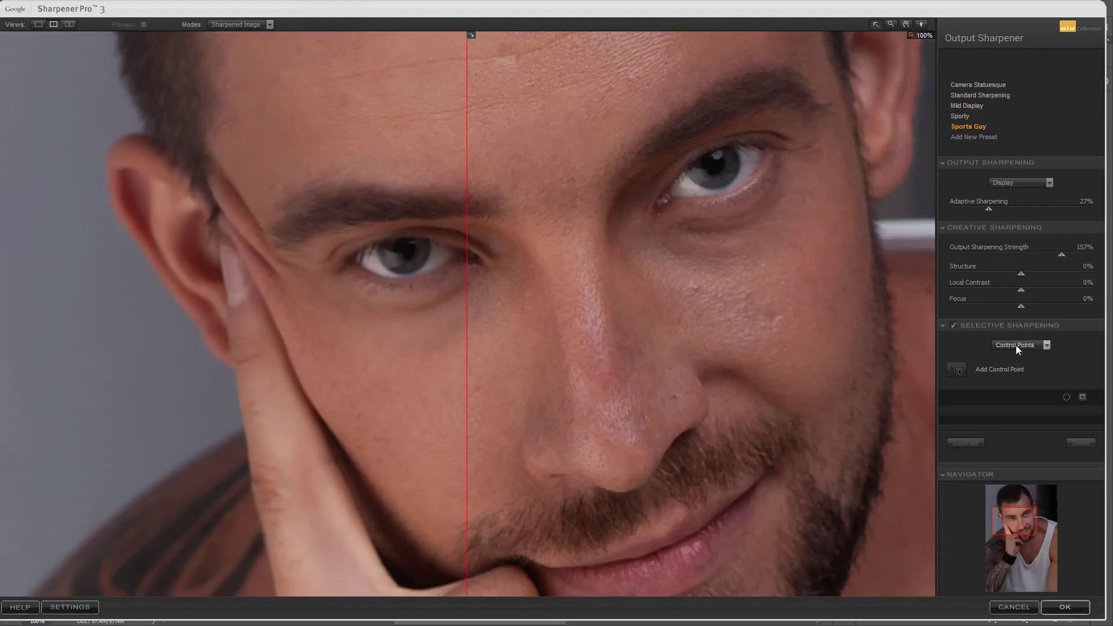
Add a selective sharpening control point on the nose, set its size to 17%, and show its selection mask
click(890, 595)
click(958, 370)
click(607, 346)
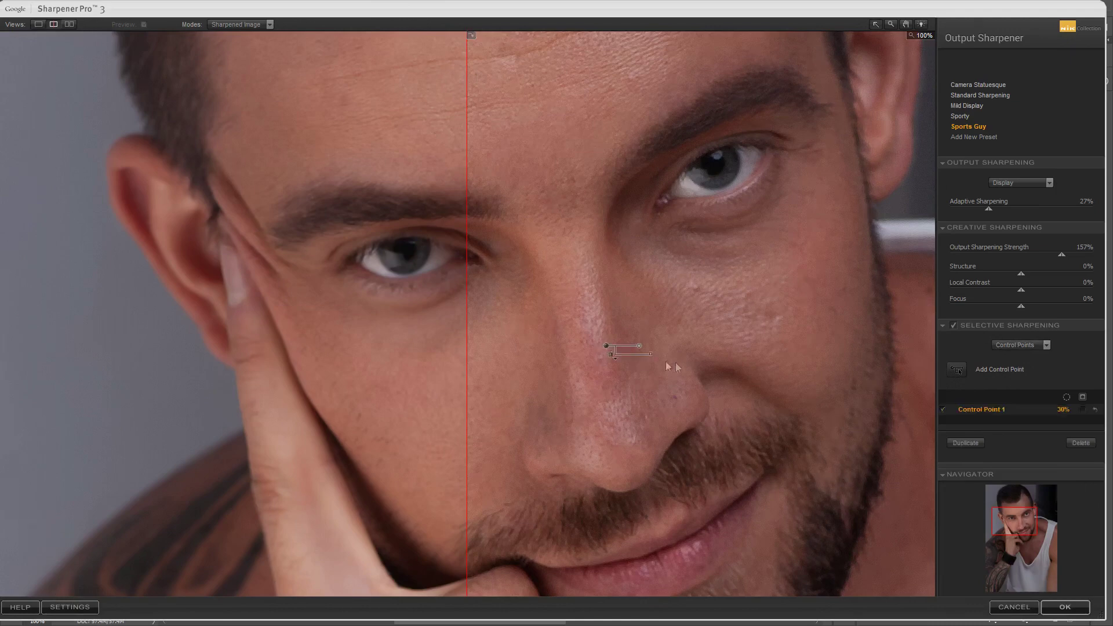
drag(642, 350, 634, 350)
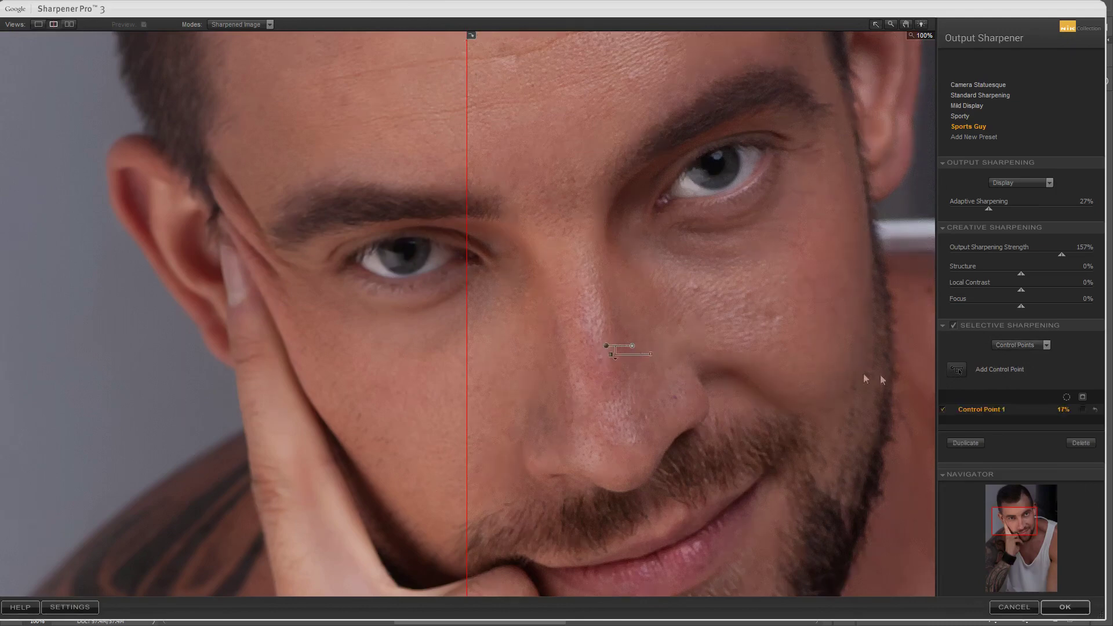
click(1082, 410)
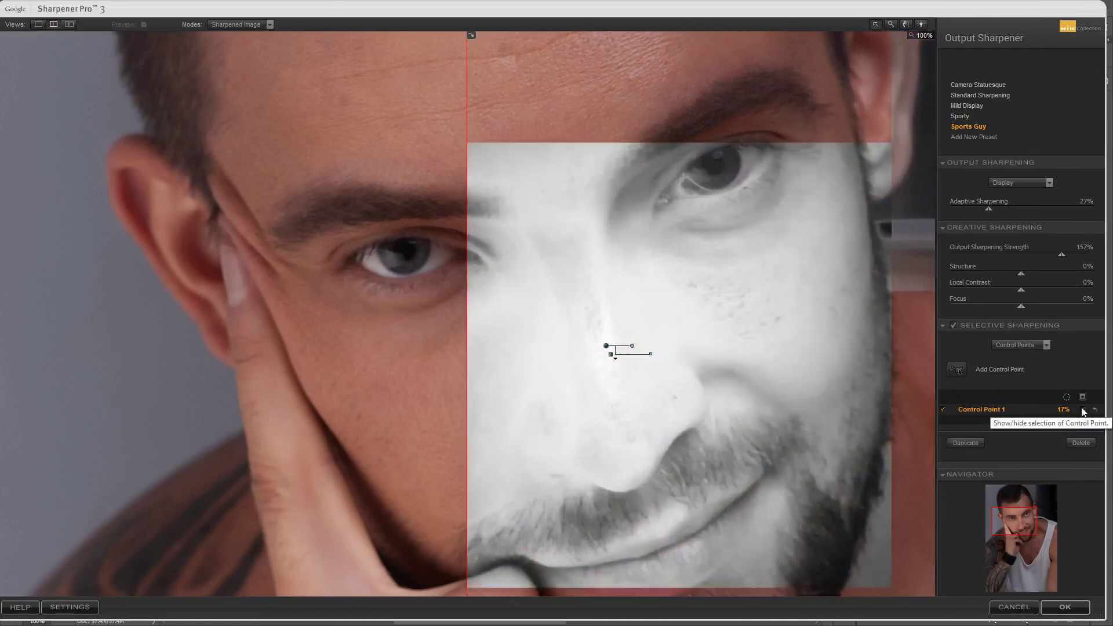
Duplicate the nose control point onto the pupil of the eye in the sharpened half, and show the points' full adjustment controls
drag(605, 346, 719, 167)
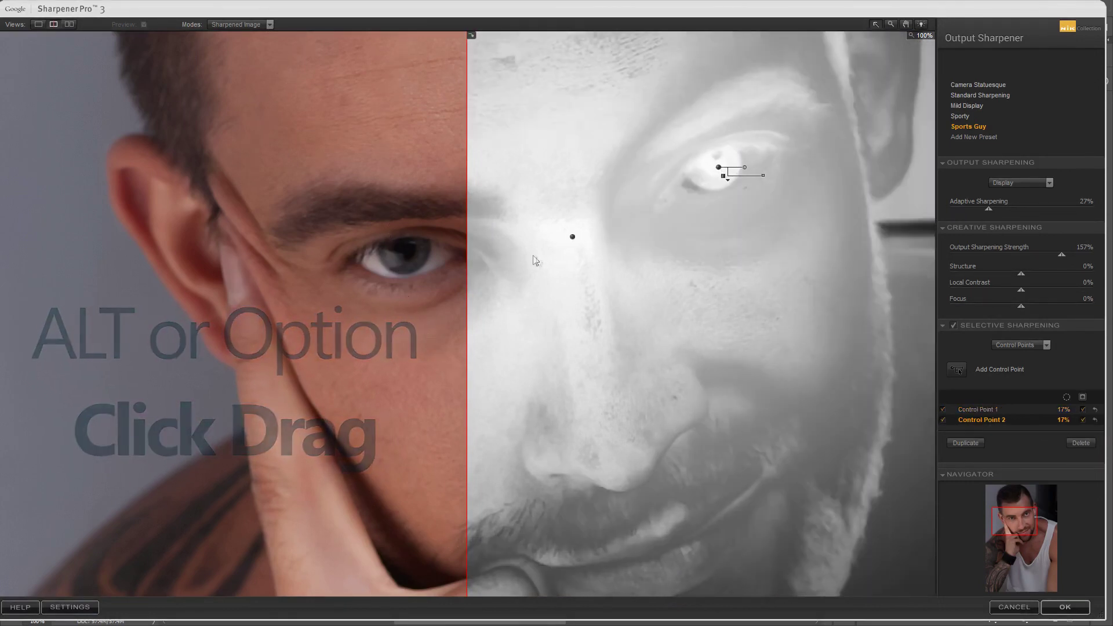
click(727, 180)
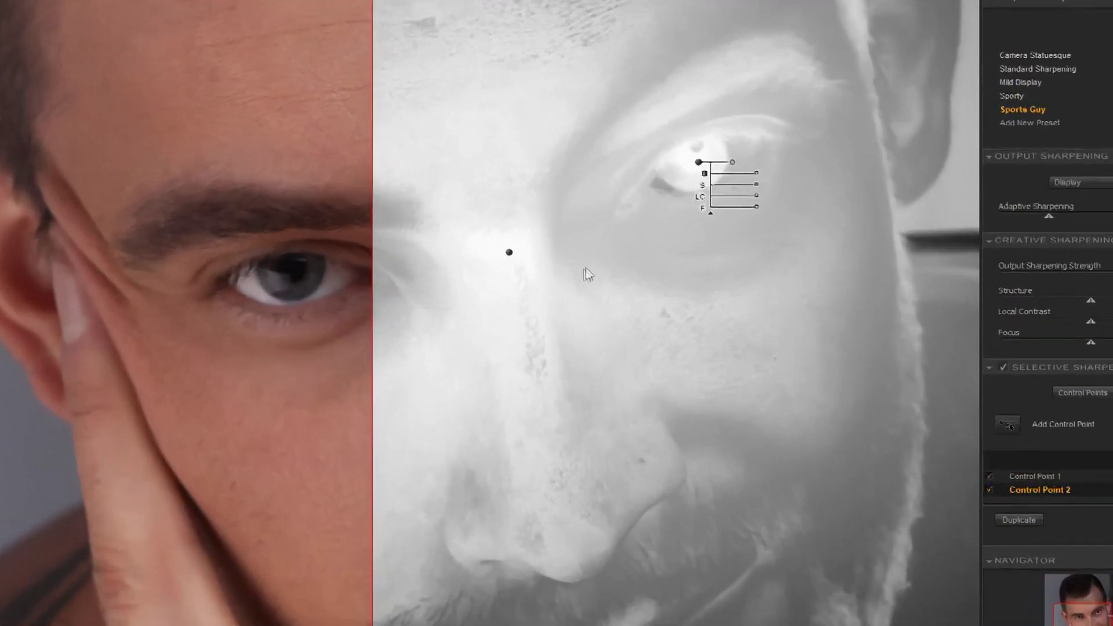
click(219, 324)
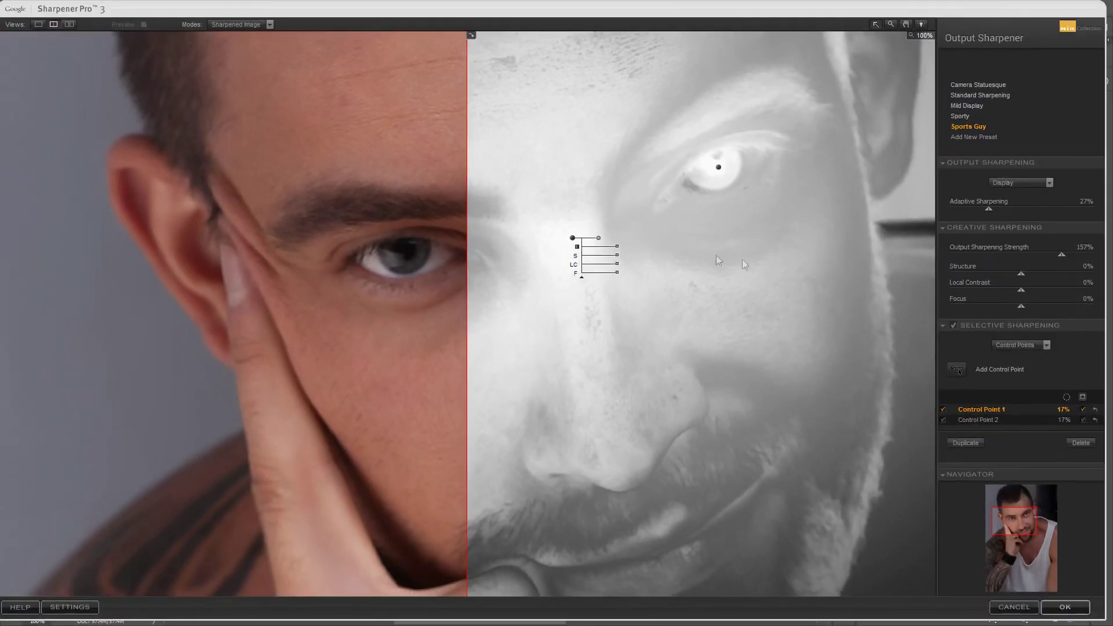
Set the size of the control point between the eyes to 14%, hide its selection mask, and reset Structure to 0%
drag(600, 238, 590, 240)
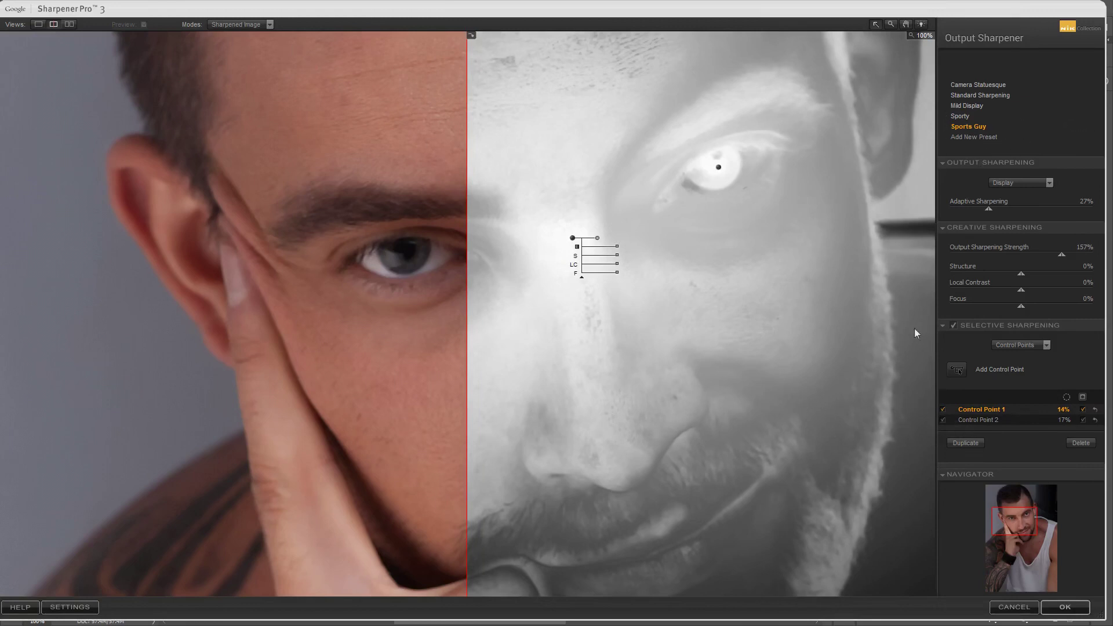
click(1082, 410)
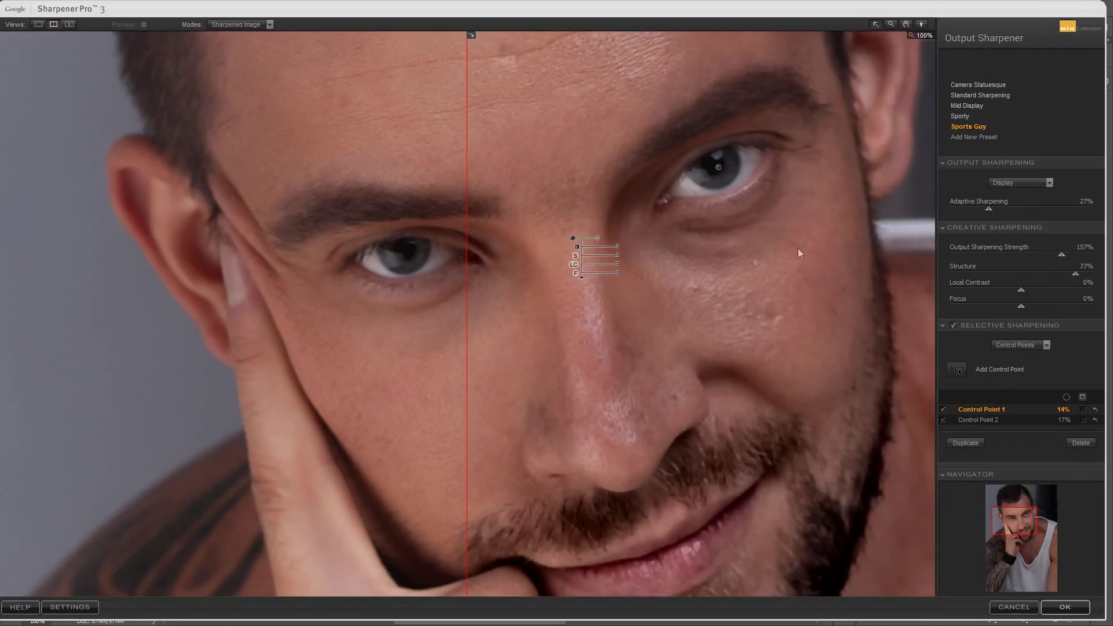
double_click(1076, 274)
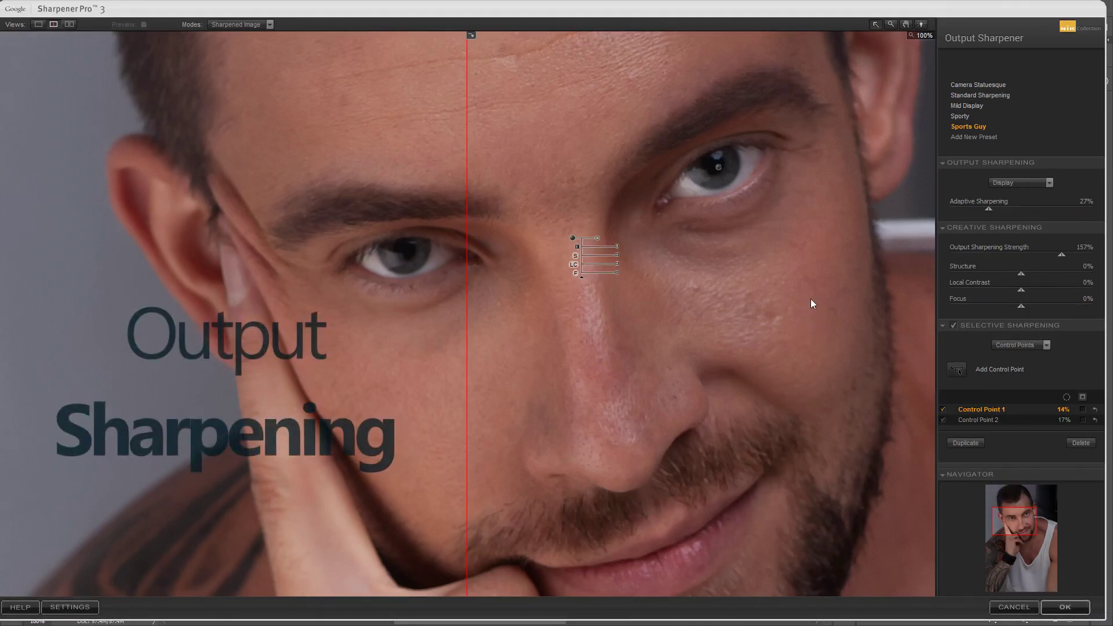
Switch the output sharpening method to Inkjet
click(1007, 181)
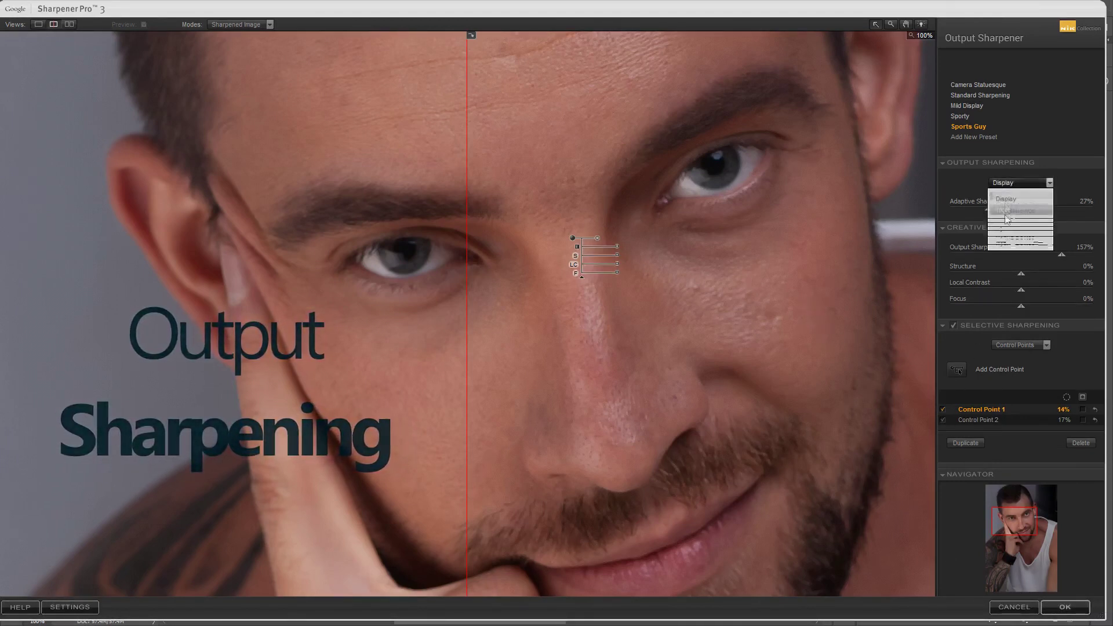
click(1017, 182)
click(1017, 182)
click(1003, 210)
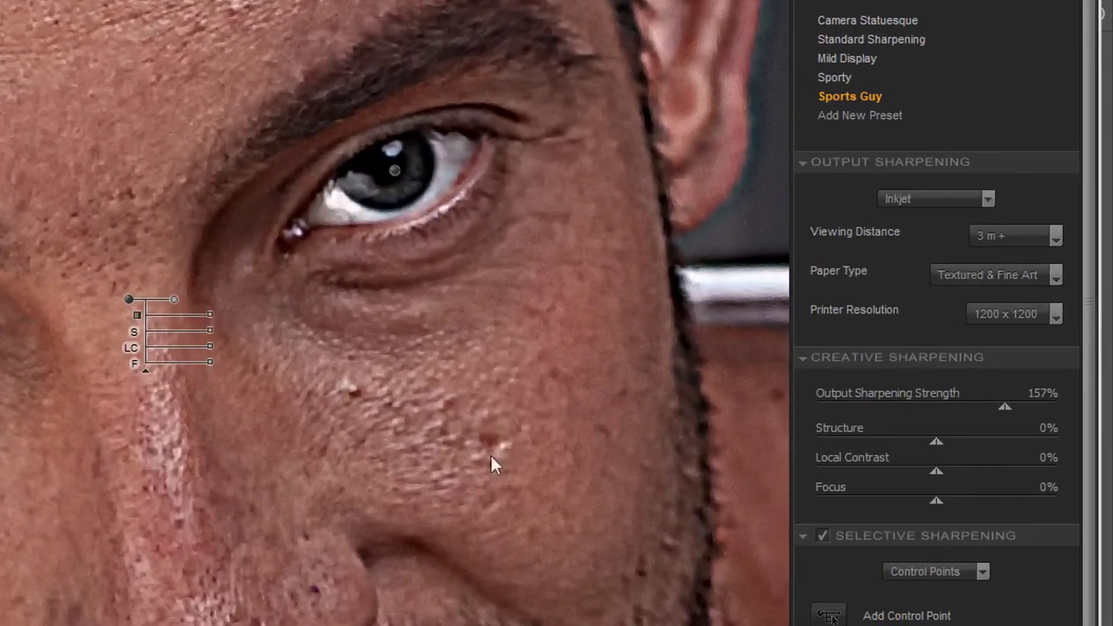
Try inkjet viewing distances of up to 60 cm, 1.2 - 2.5 m and 3 m +
click(1018, 241)
click(1004, 291)
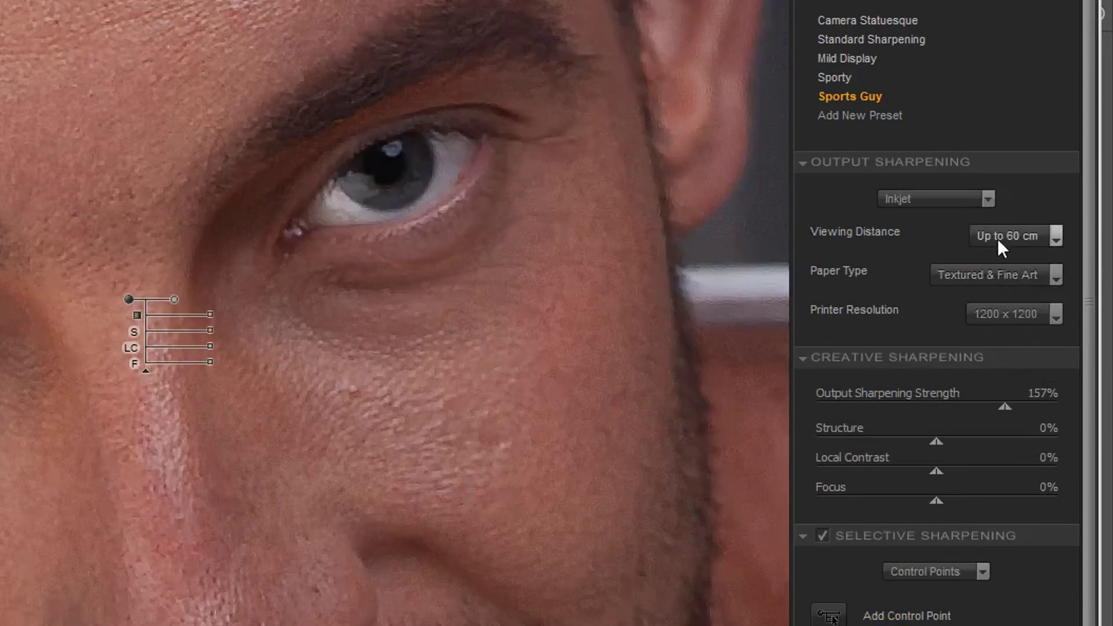
click(997, 238)
click(983, 322)
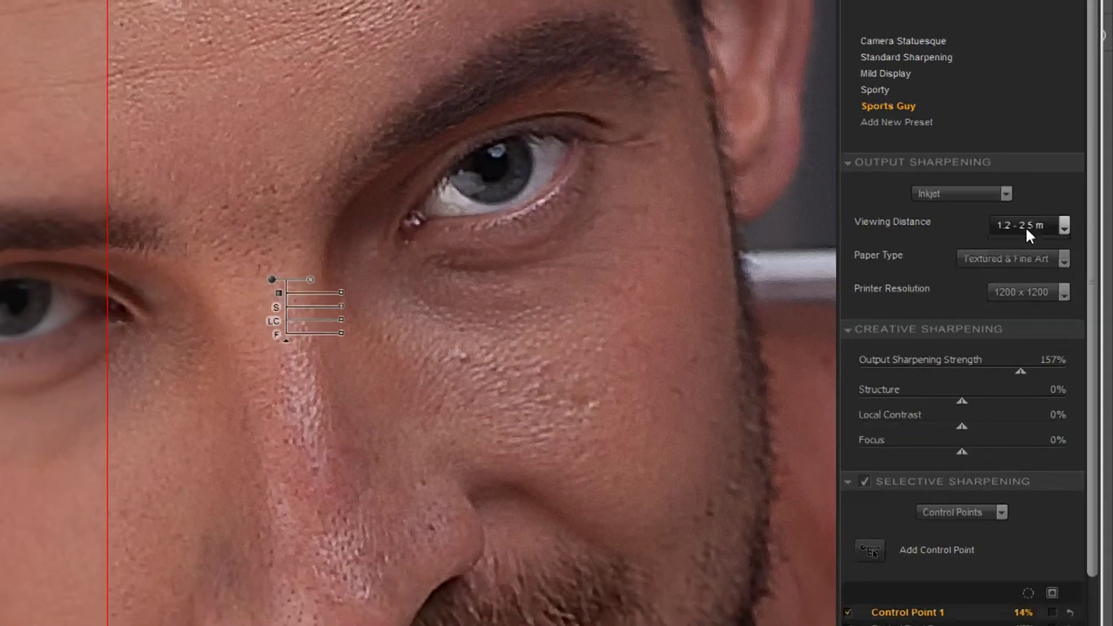
click(1015, 236)
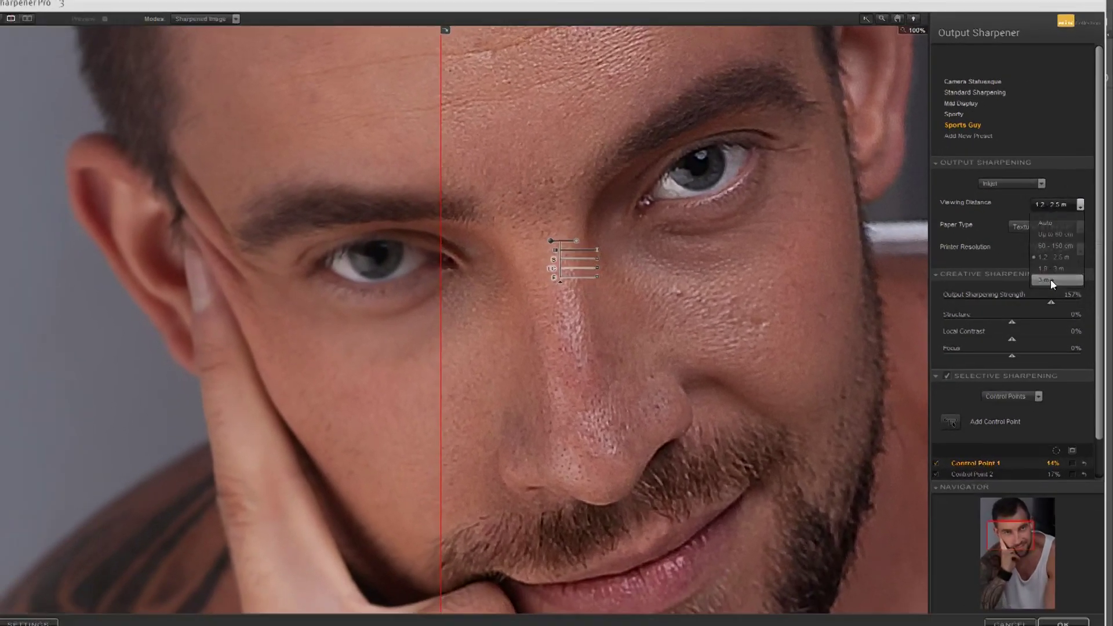
click(1050, 279)
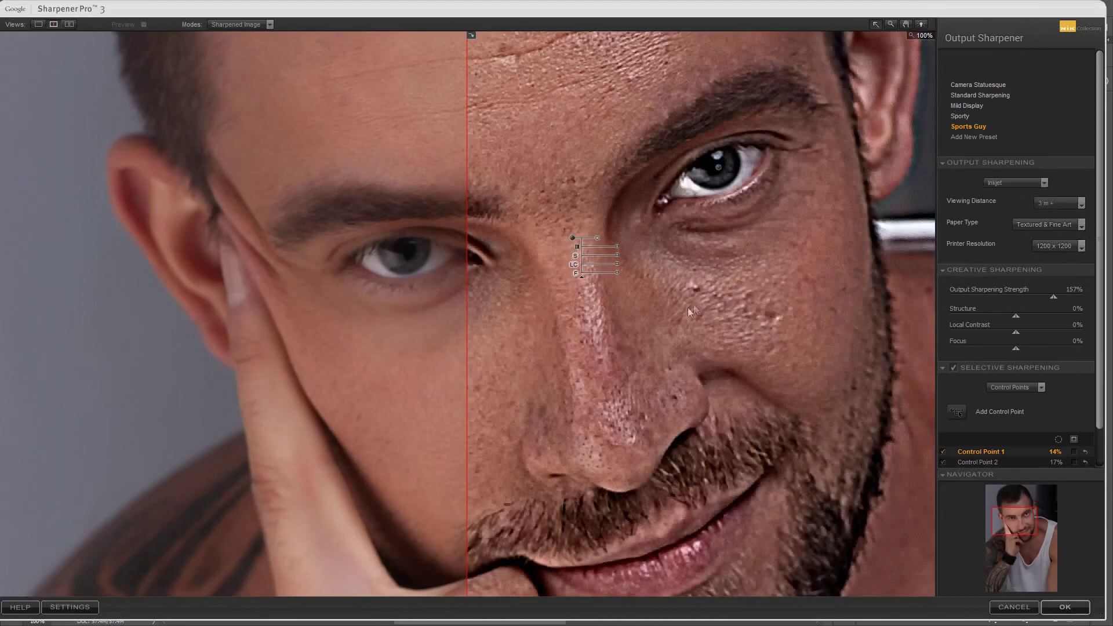
Try the Continuous Tone output method and return output sharpening to Display
click(1000, 184)
click(996, 219)
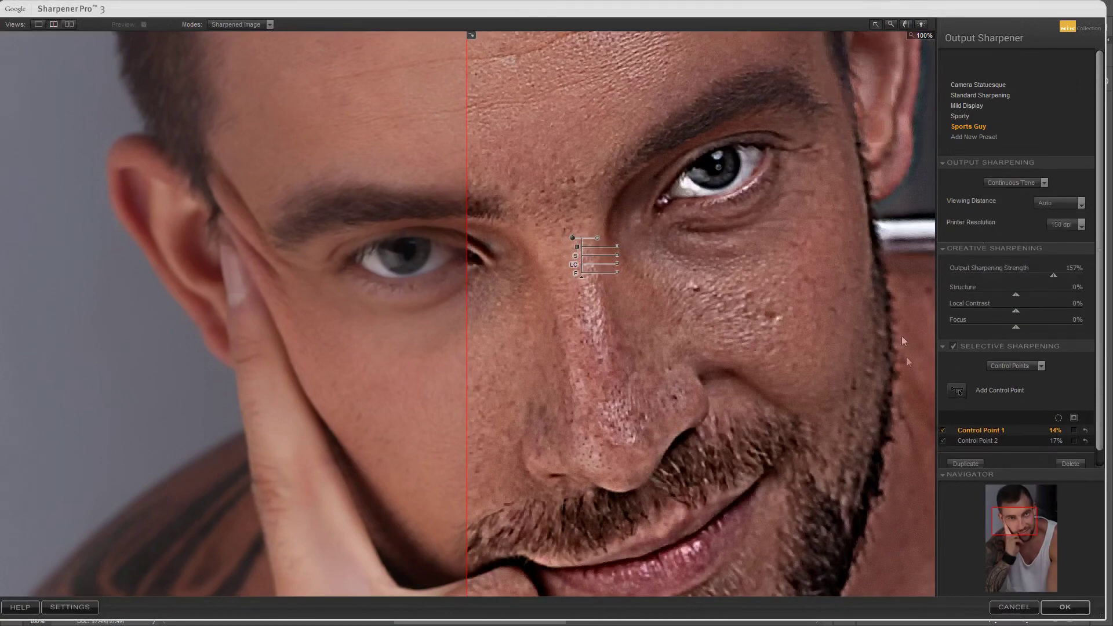
click(1011, 183)
click(1003, 197)
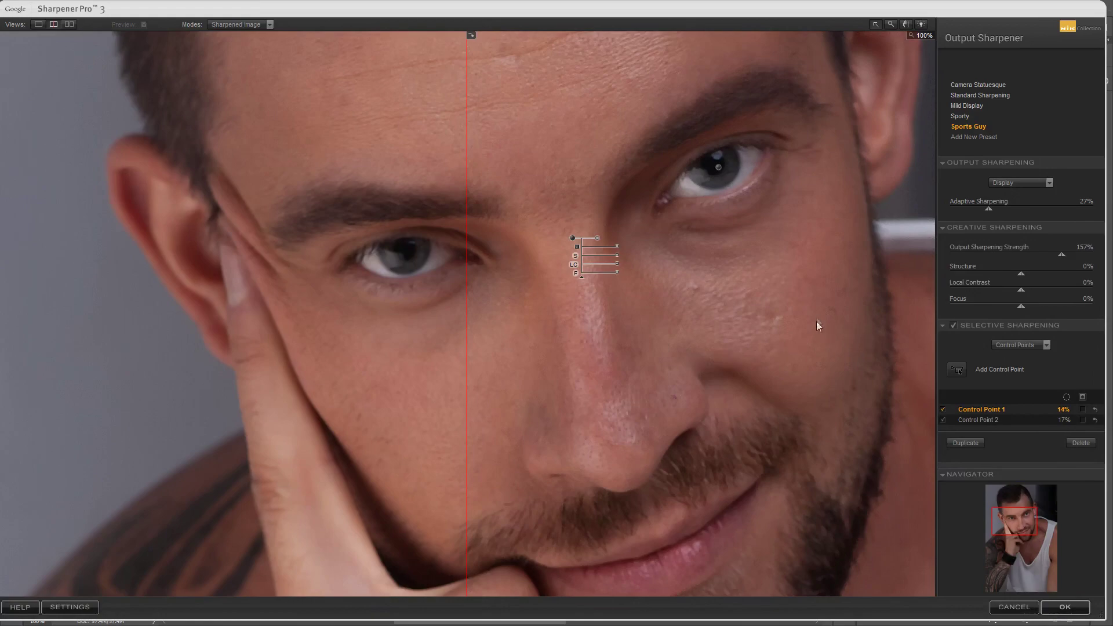
Apply the Output Sharpener settings to the portrait smart object
click(1065, 607)
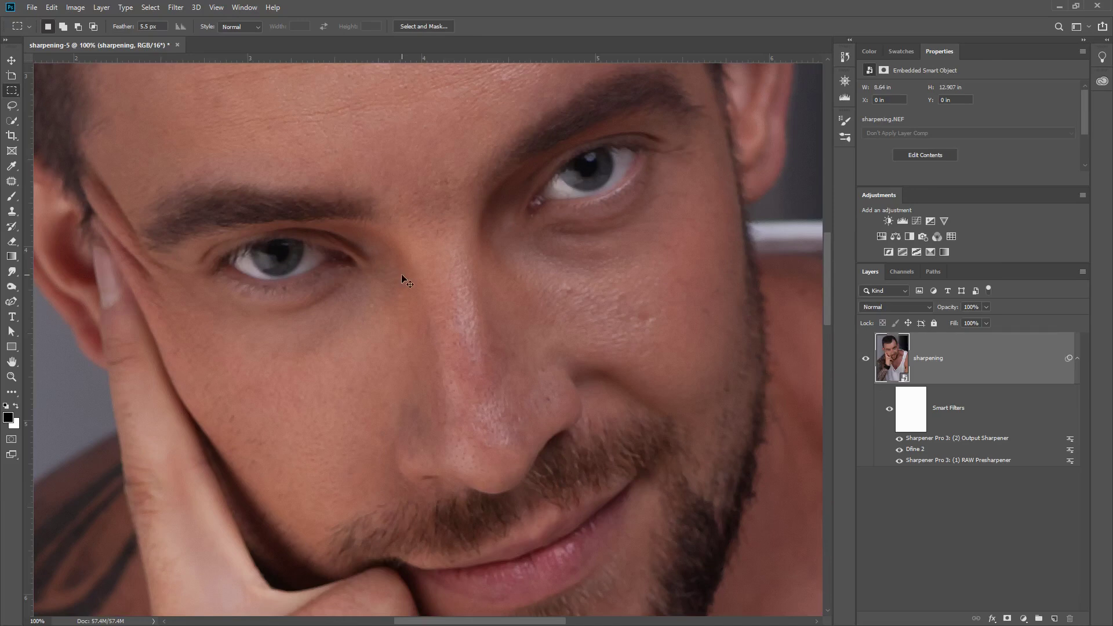
key(ctrl+minus)
key(ctrl+minus)
key(ctrl+minus)
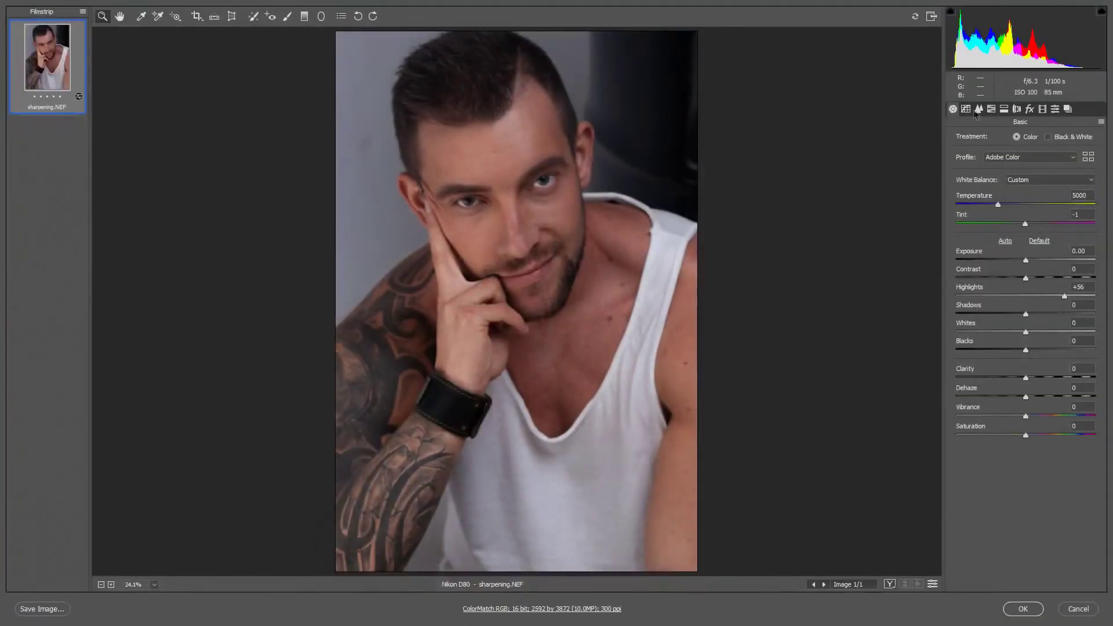
In Camera Raw, set sharpening Amount to 93 and Masking to 42, and Luminance noise reduction to 21, then reopen the basic adjustments
click(979, 109)
drag(957, 156, 1042, 156)
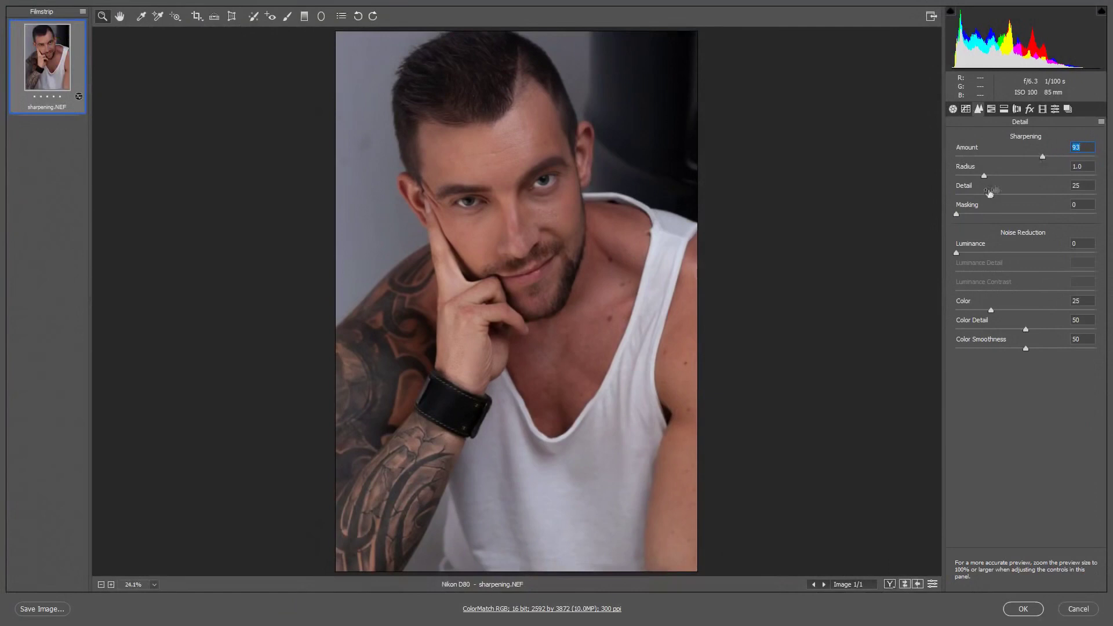
drag(957, 214, 1014, 213)
drag(957, 252, 985, 252)
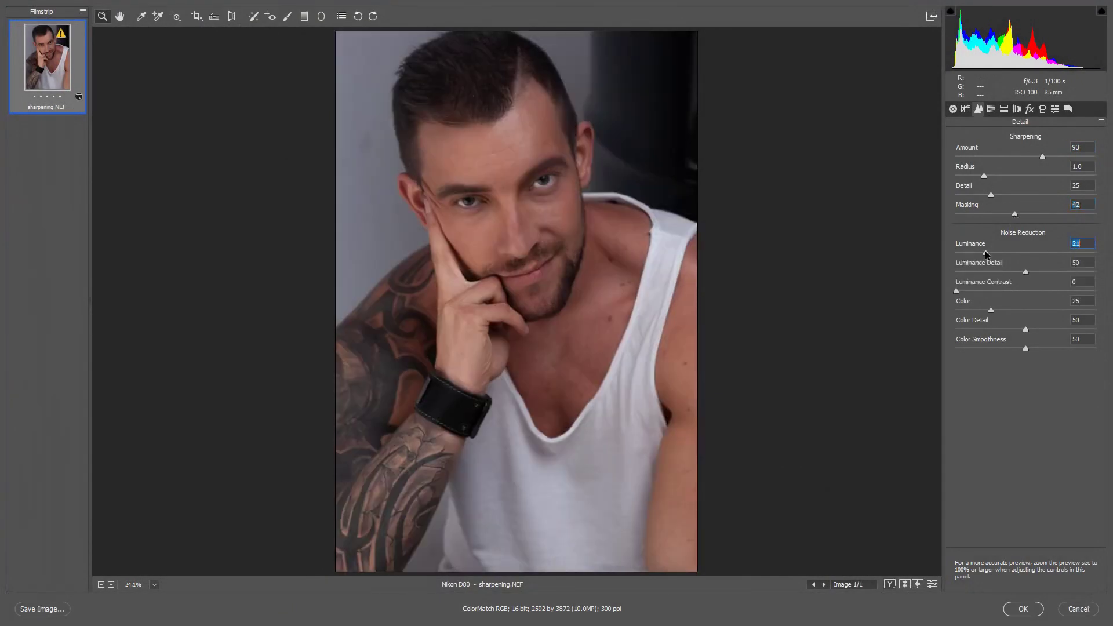
click(953, 110)
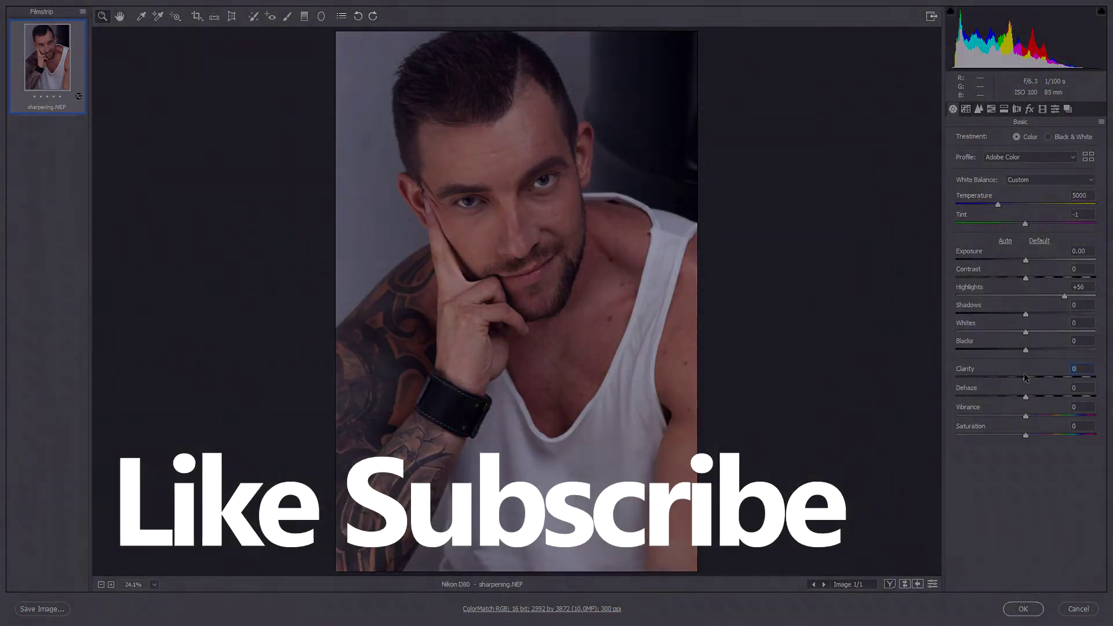